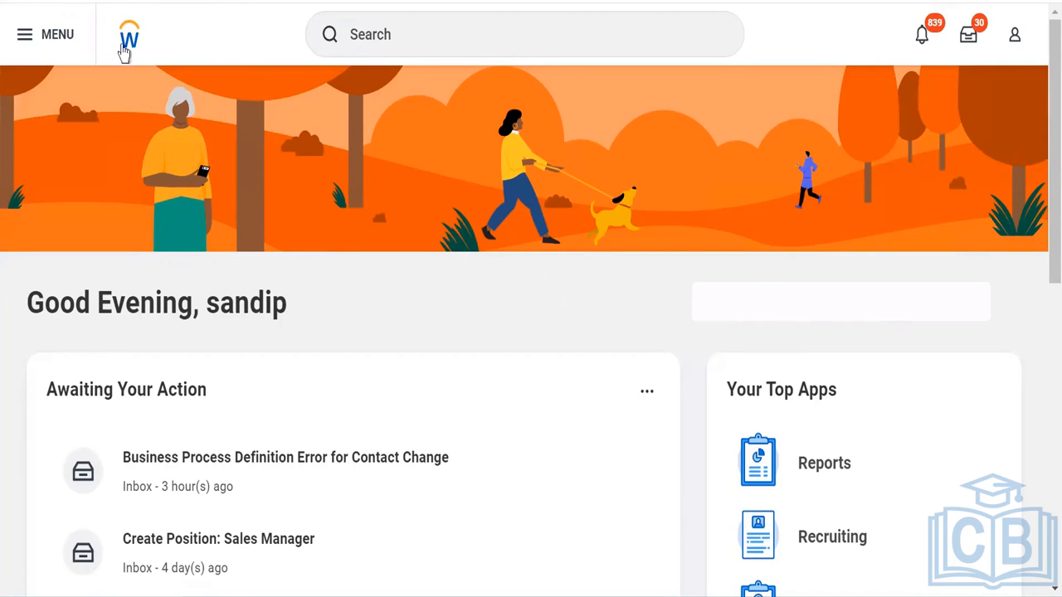
# - Go to the home page and view the saved apps in the global navigation menu
pyautogui.click(131, 43)
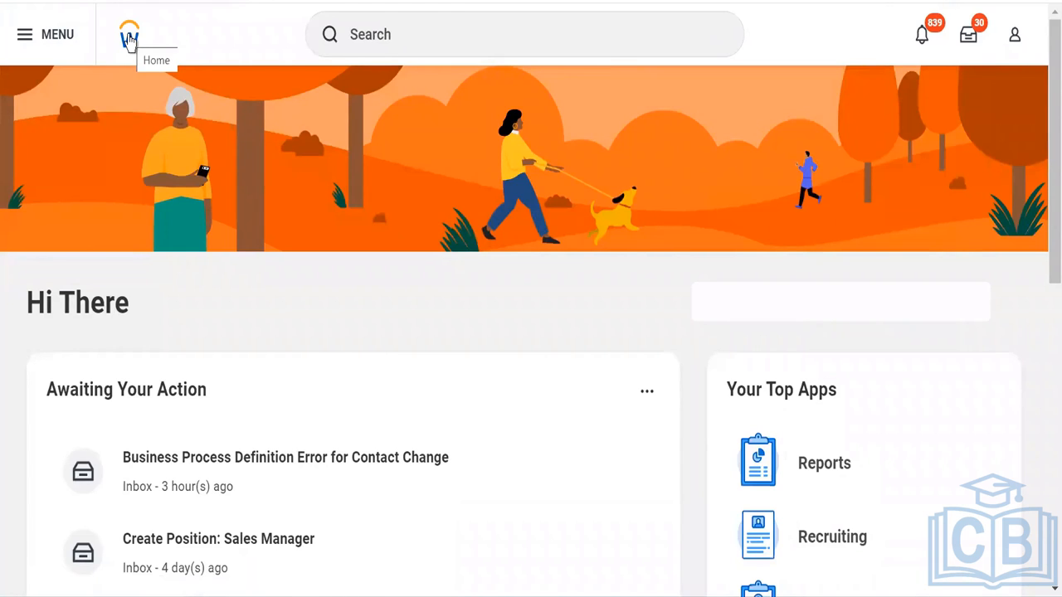
pyautogui.click(25, 37)
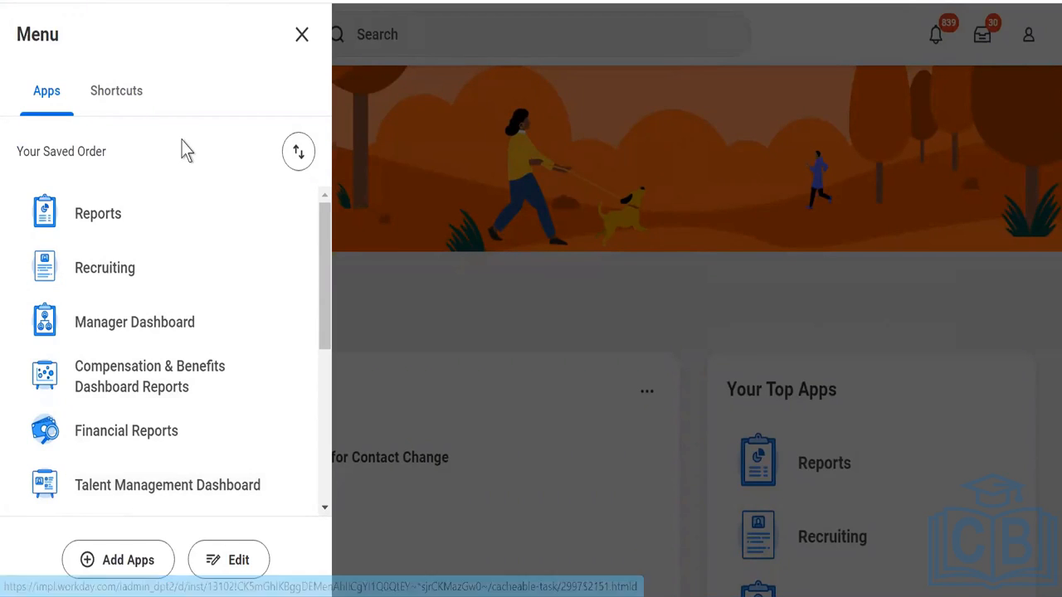
pyautogui.click(403, 272)
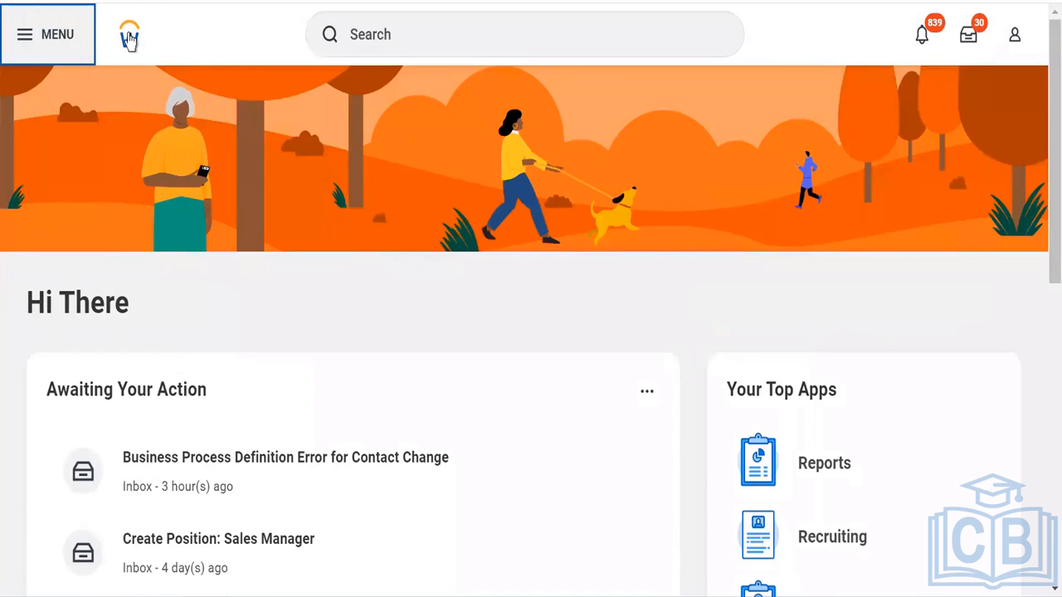
# - Search for the Create Custom Report task using the abbreviation "cre cus rep"
pyautogui.click(406, 26)
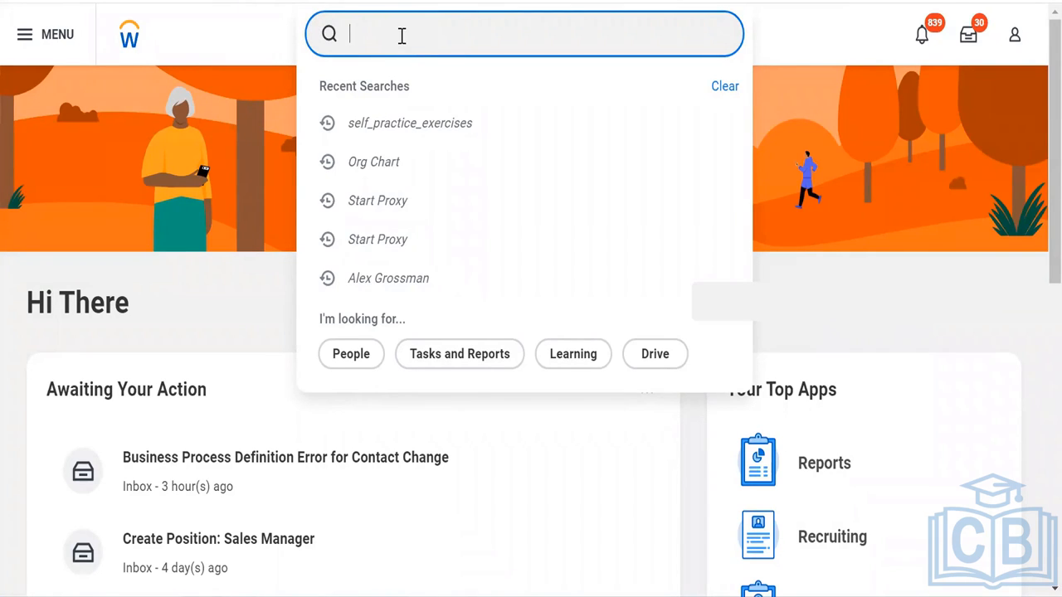
pyautogui.write('cre cus rep')
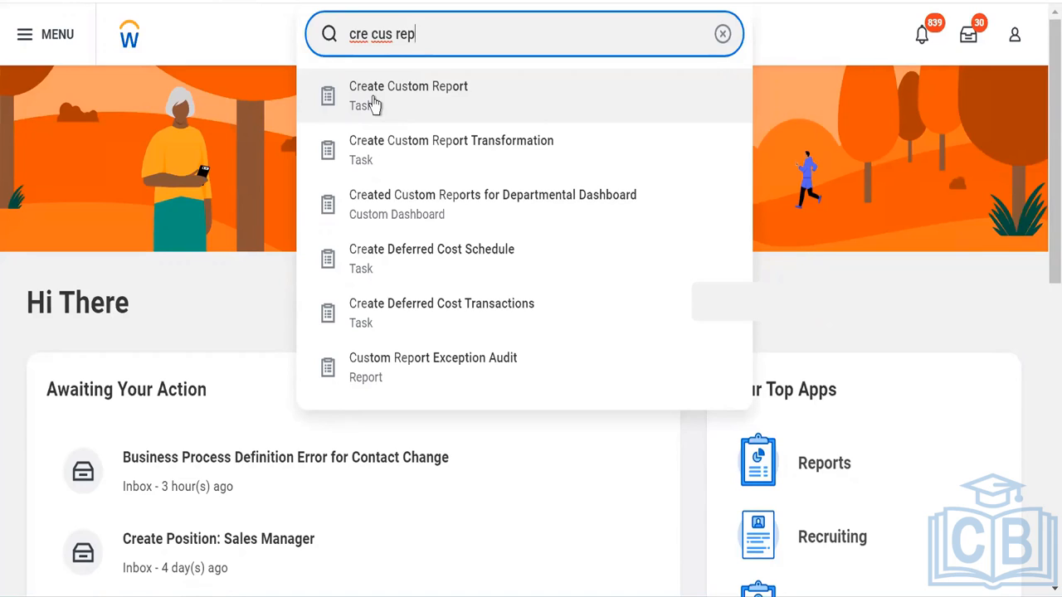
pyautogui.rightClick(472, 43)
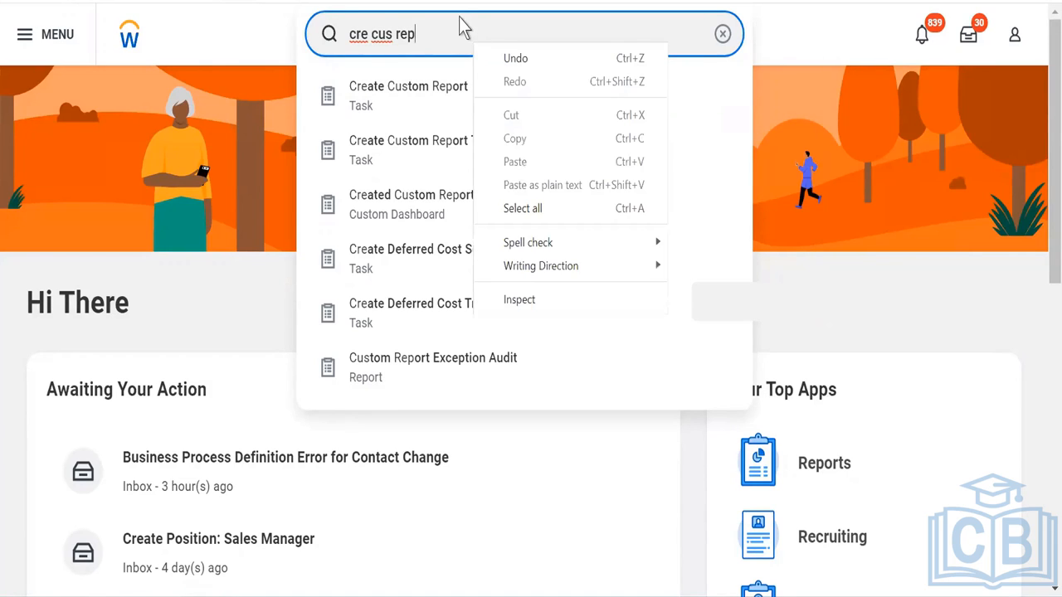
pyautogui.click(461, 18)
pyautogui.doubleClick(460, 17)
pyautogui.click(452, 25)
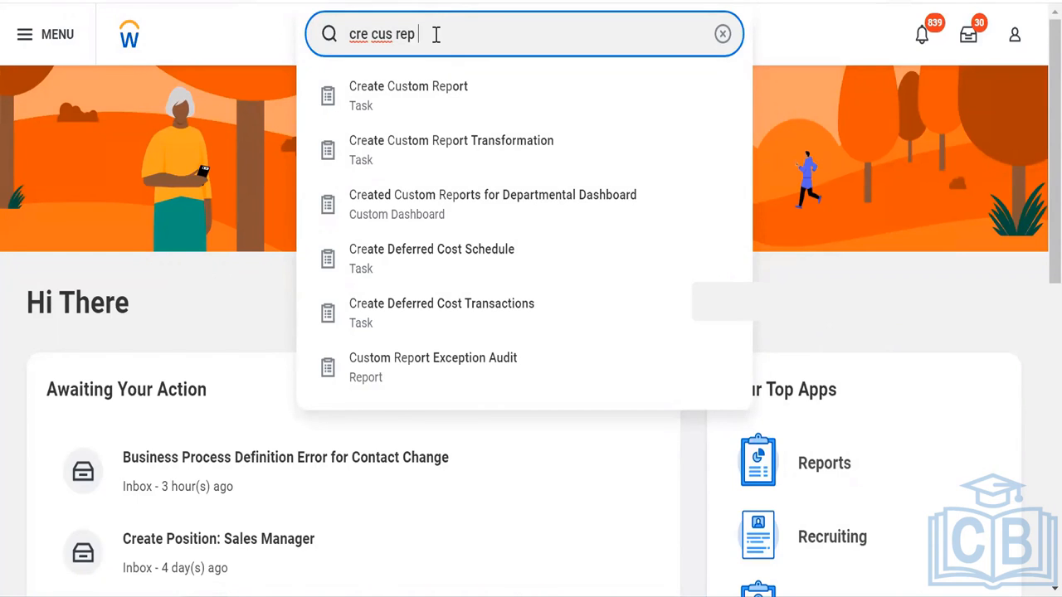
# - Search with the abbreviation "cus rep", and replace it with a search for "sup org"
pyautogui.tripleClick(436, 34)
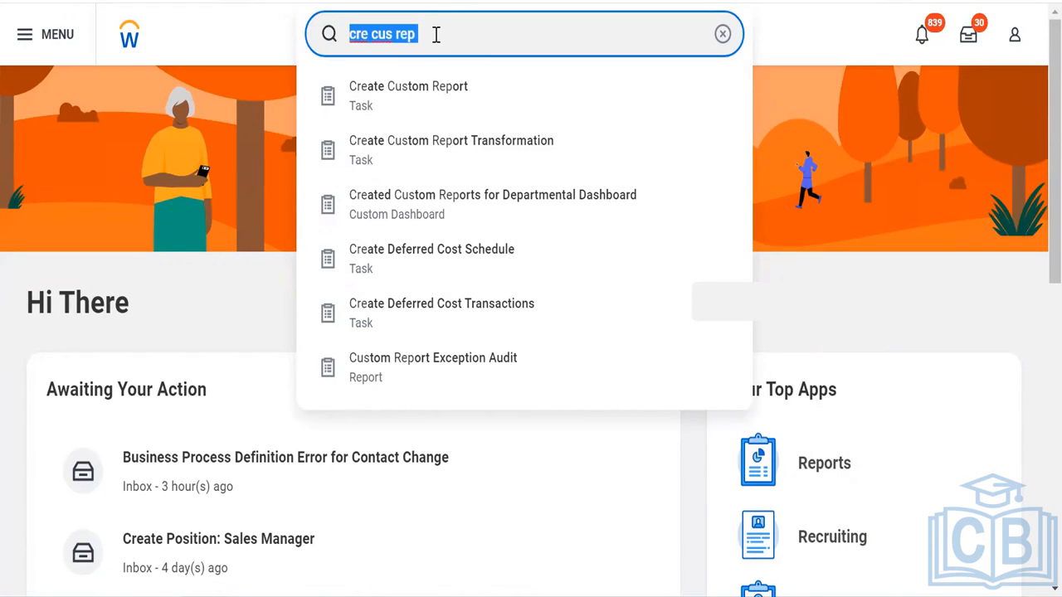
pyautogui.write('cus')
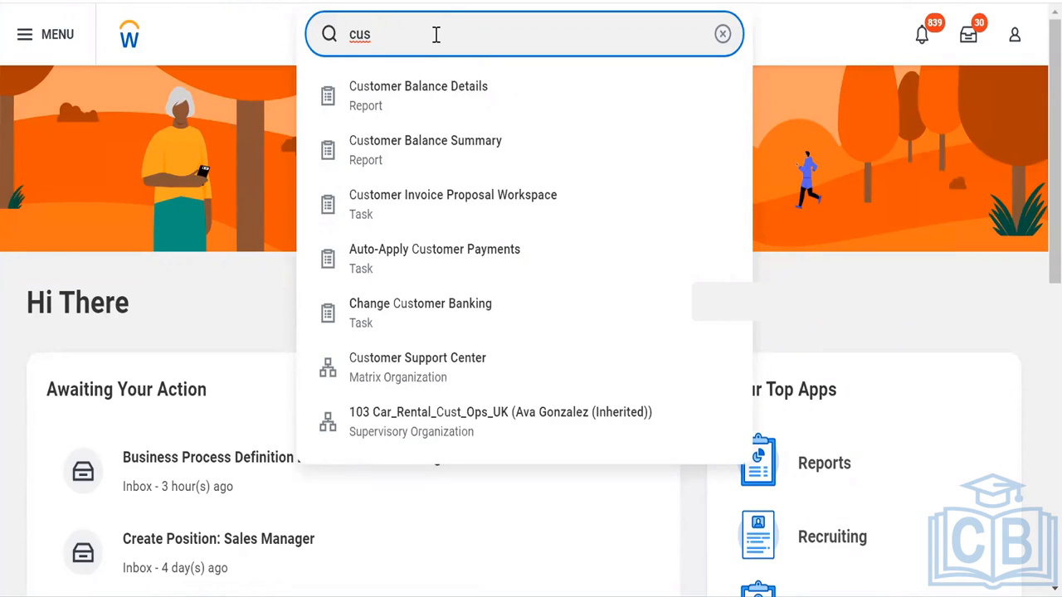
pyautogui.write('rep')
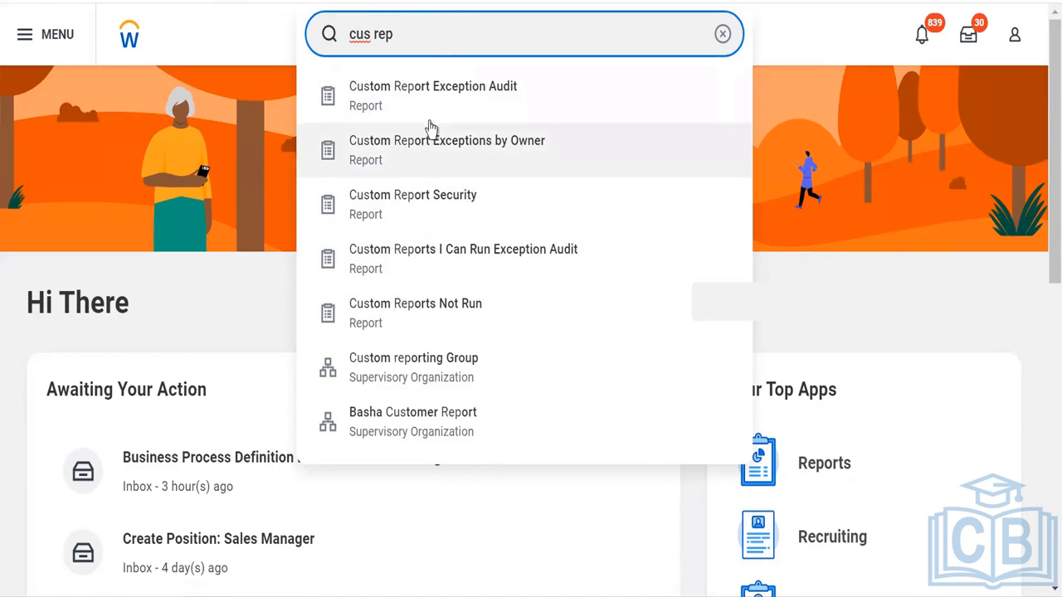
pyautogui.tripleClick(426, 36)
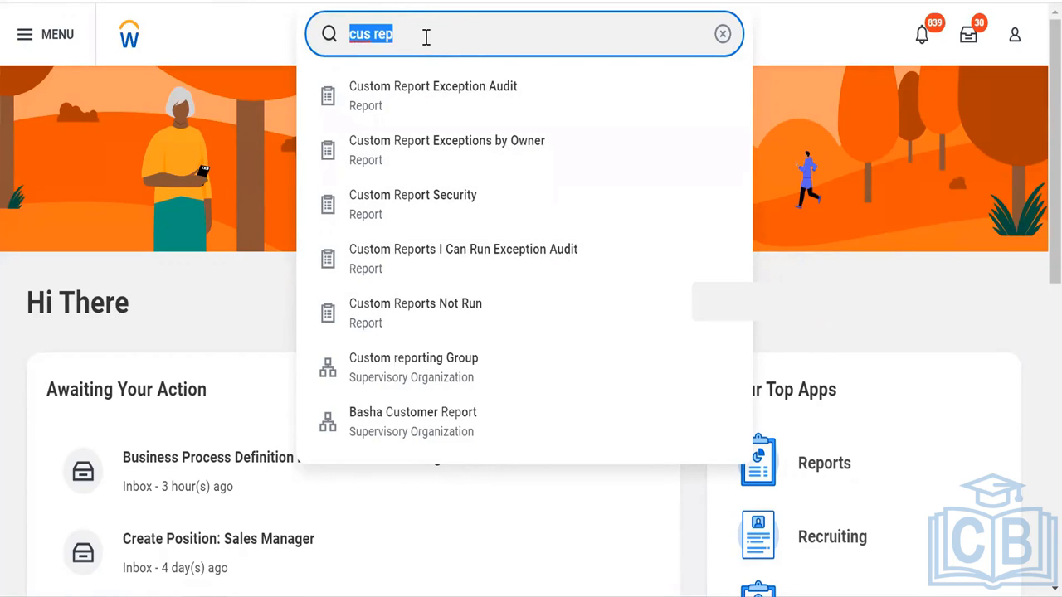
pyautogui.write('sup org')
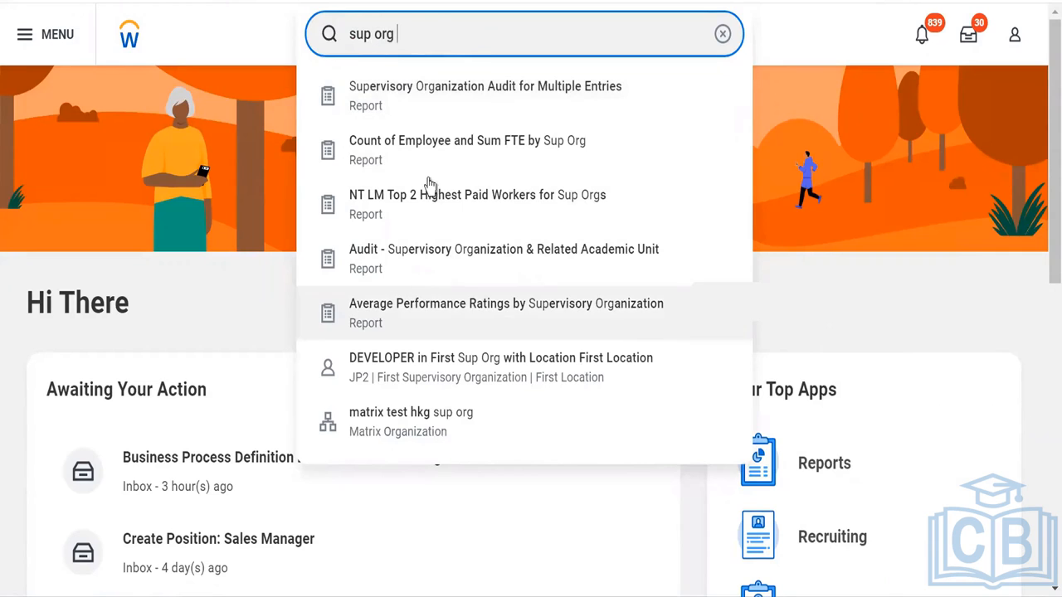
# - Search for the Create Cost Center task with "cre cos cen", and clear the search
pyautogui.tripleClick(431, 23)
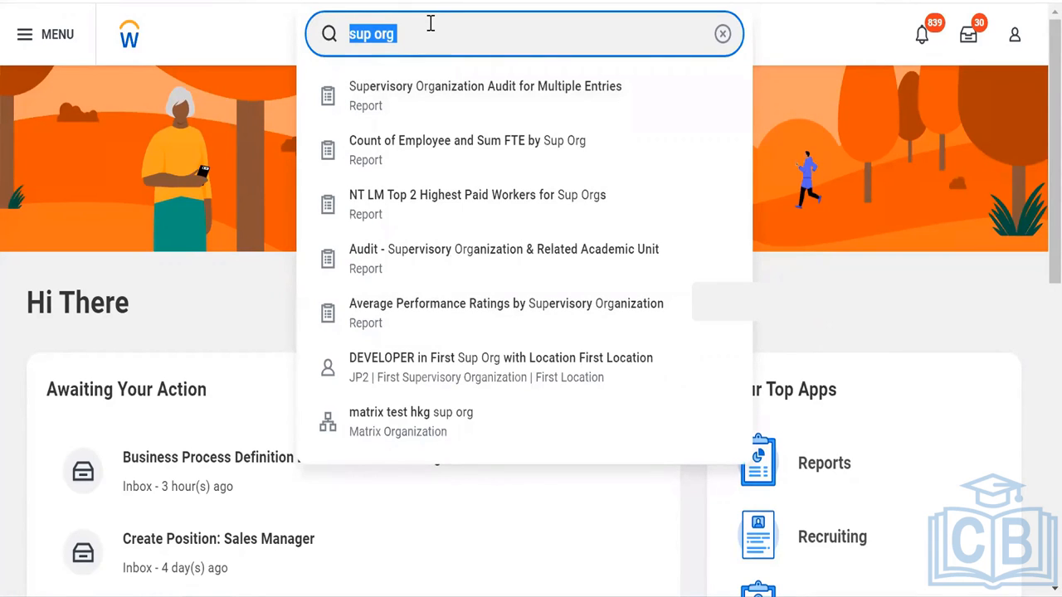
pyautogui.write('cre')
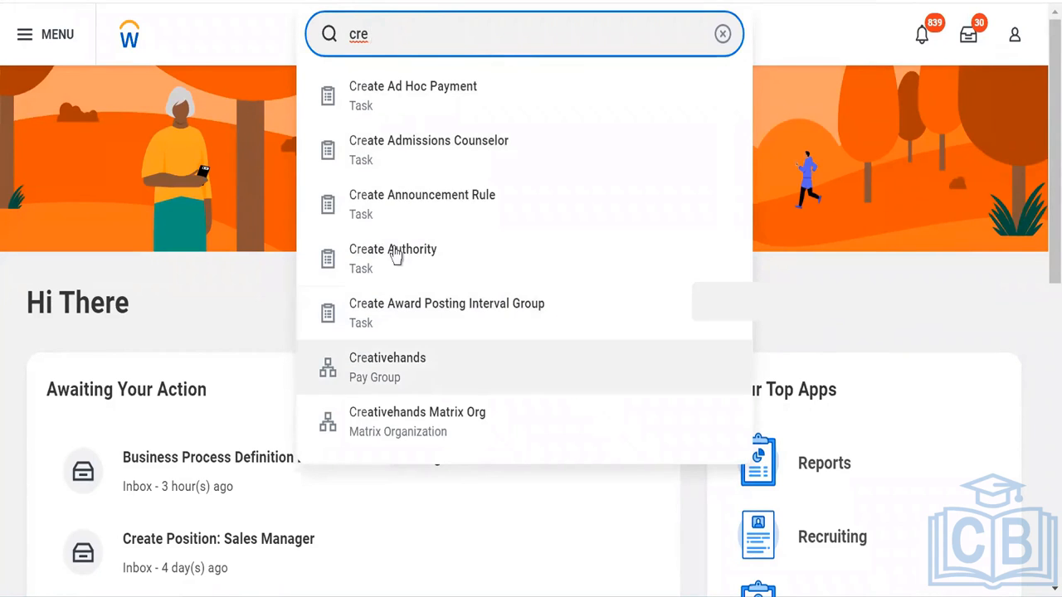
pyautogui.write('cos c')
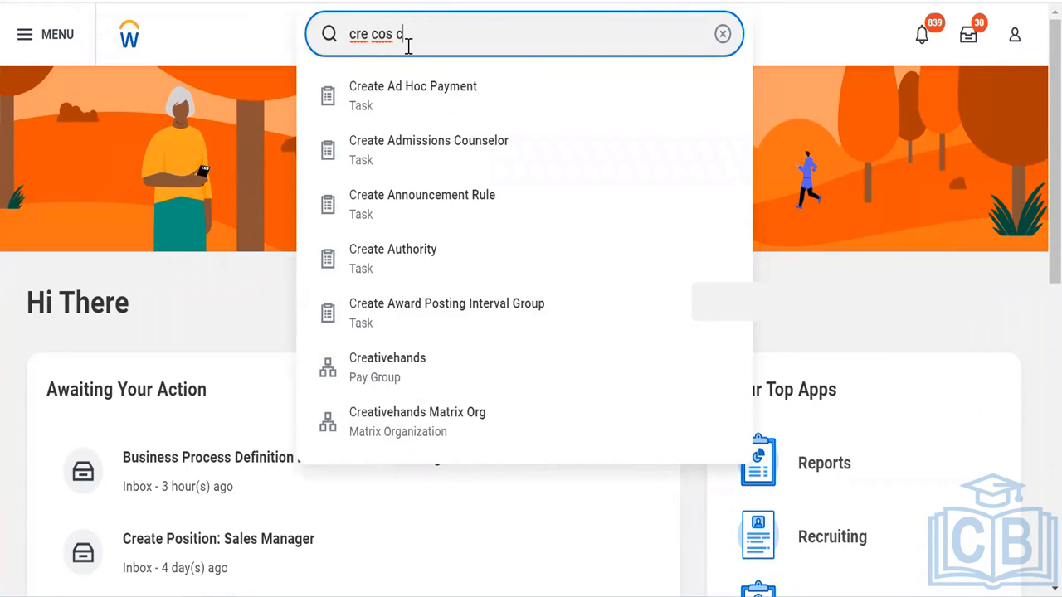
pyautogui.write('en')
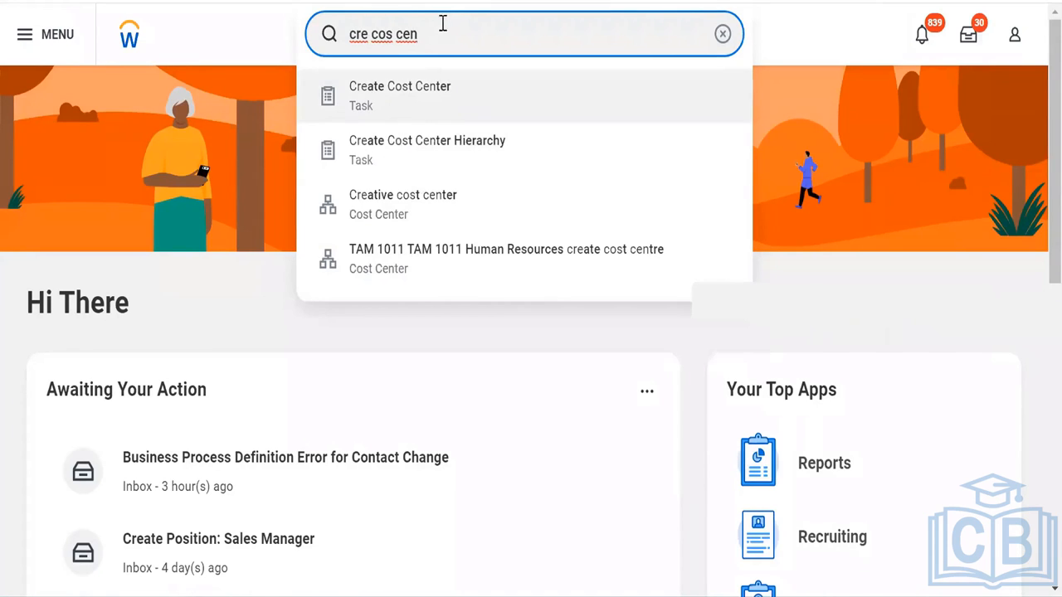
pyautogui.hotkey('ctrl', 'shift', 'Left')
pyautogui.hotkey('ctrl', 'shift', 'Left')
pyautogui.hotkey('ctrl', 'shift', 'Left')
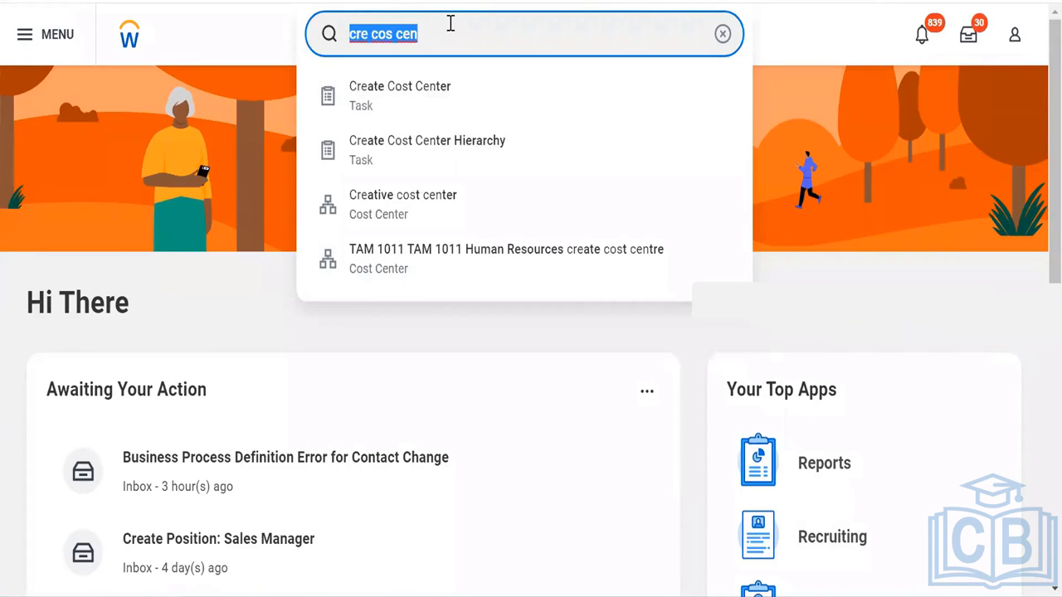
pyautogui.press('BackSpace')
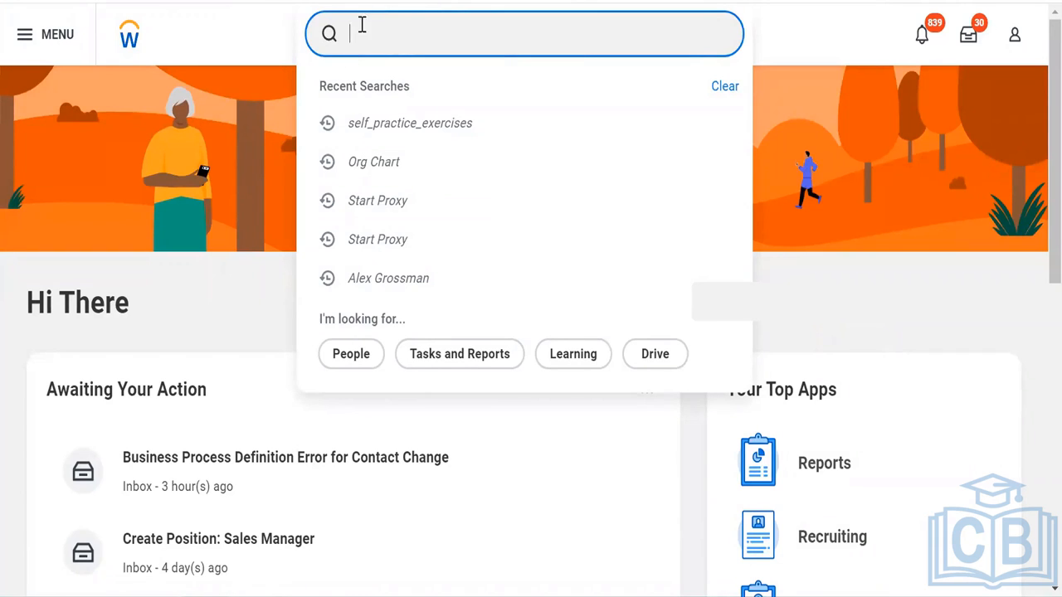
pyautogui.click(245, 25)
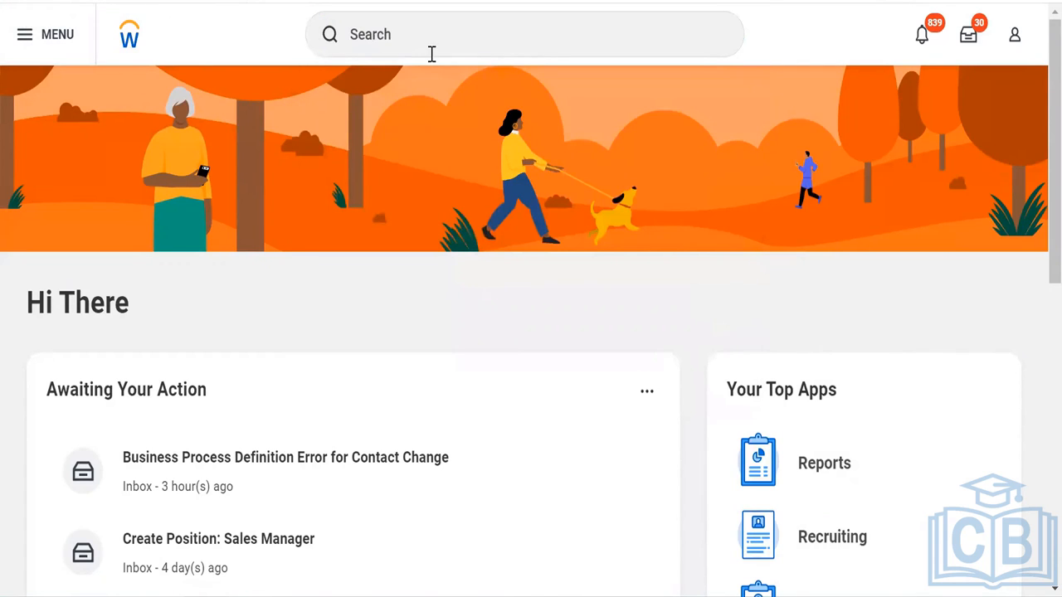
# - View the notifications page, and open the inbox with its pending actions
pyautogui.click(923, 36)
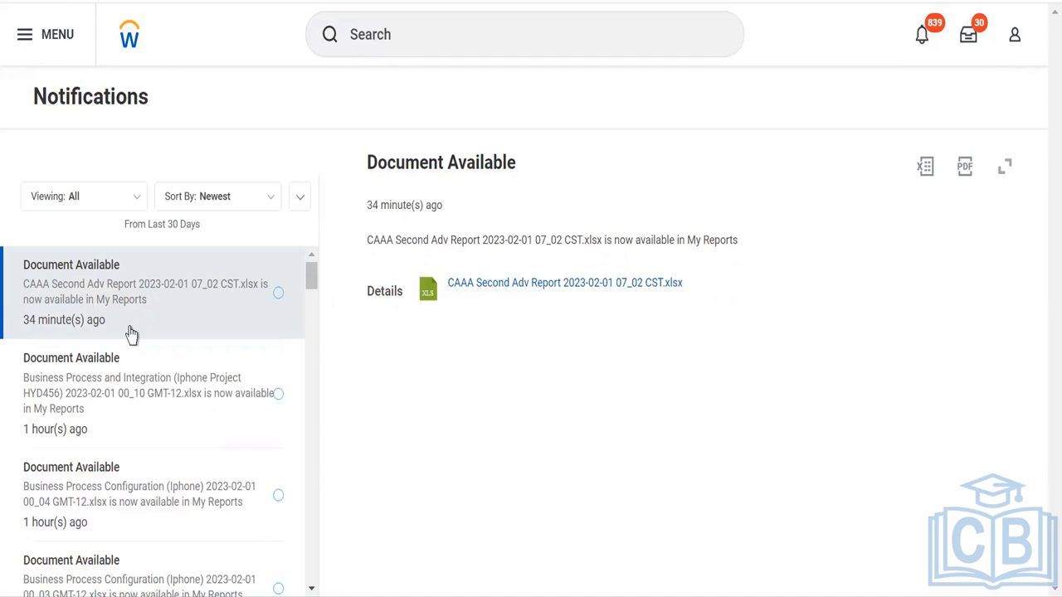
pyautogui.click(968, 39)
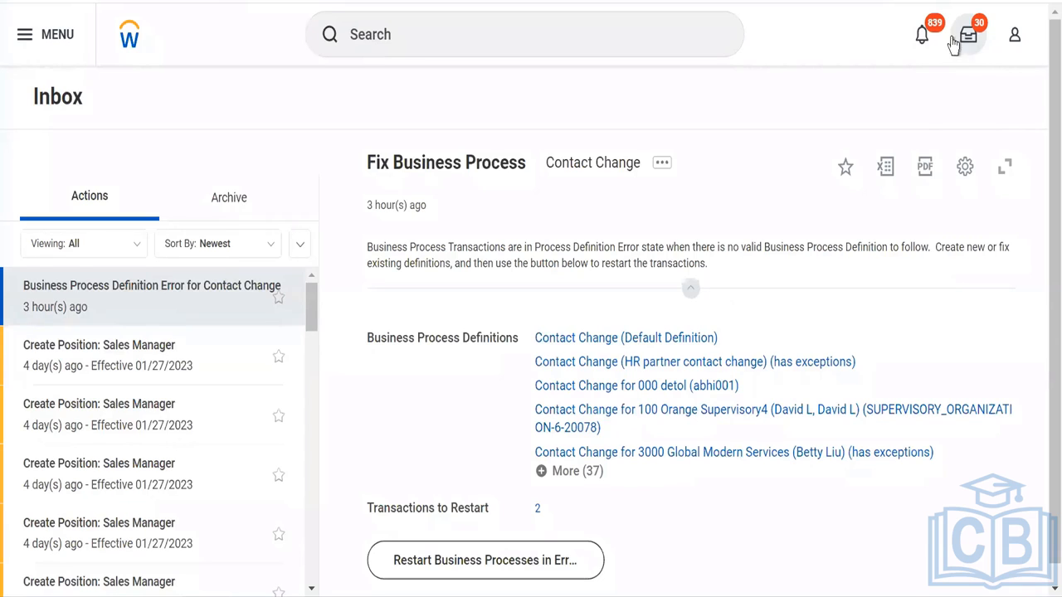
pyautogui.click(968, 38)
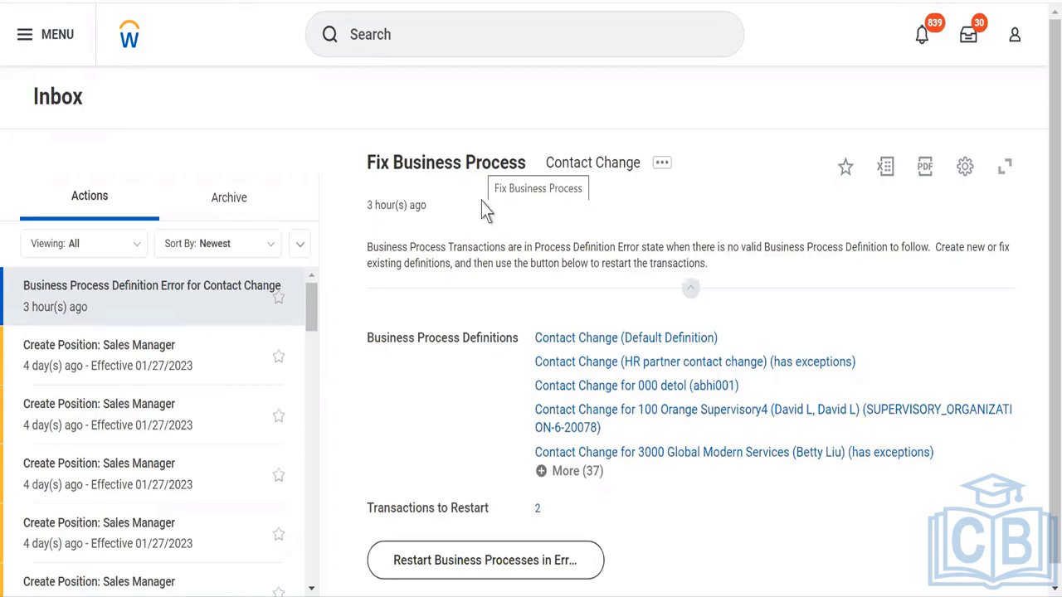
pyautogui.click(968, 36)
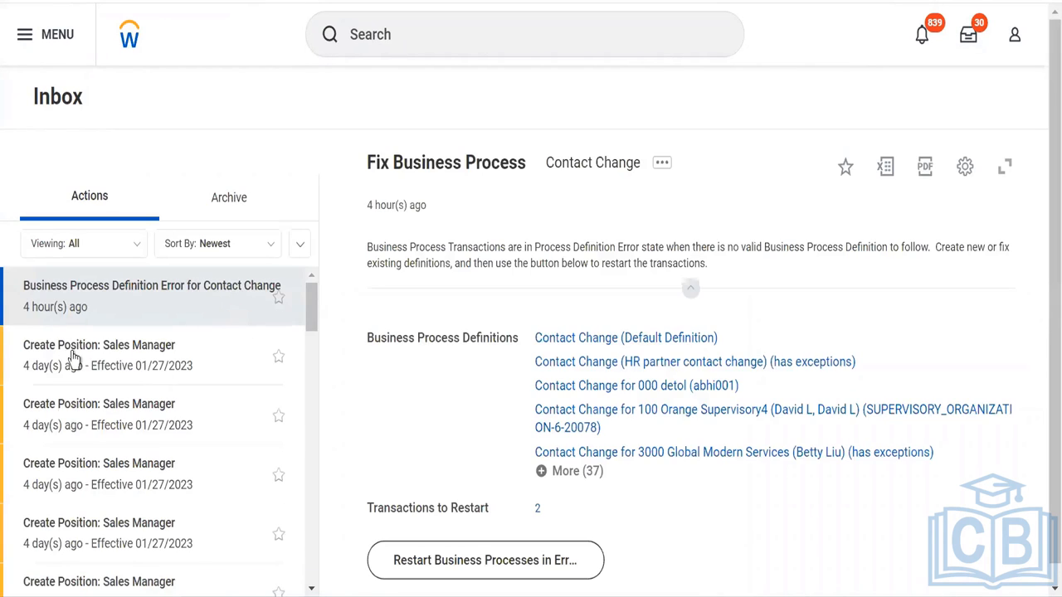
# - Examine the Create Position: Sales Manager, Hire and Assign Organizations tasks in the inbox, and reload the inbox
pyautogui.click(73, 359)
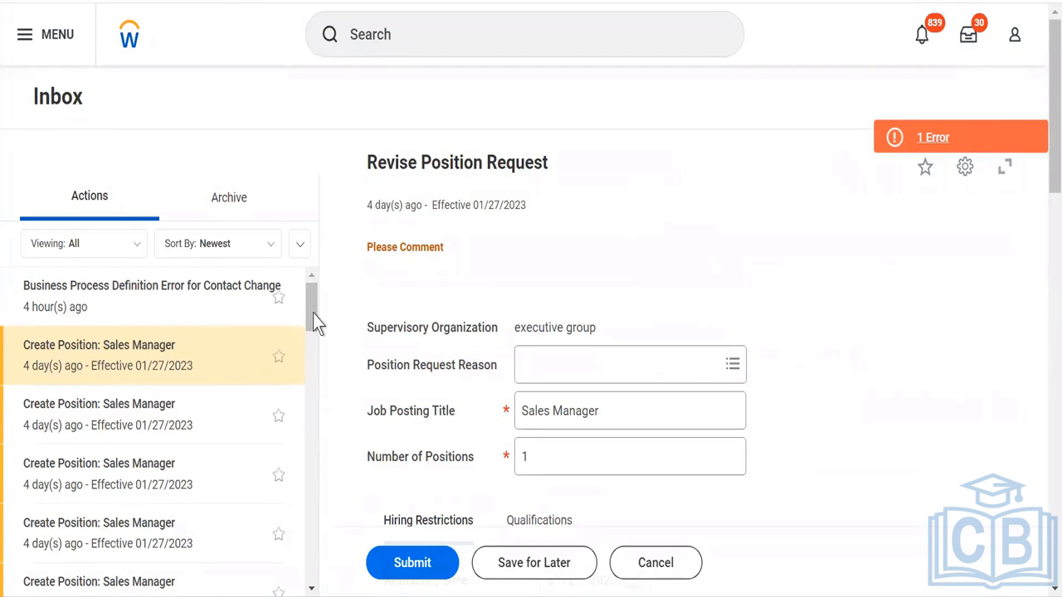
pyautogui.moveTo(312, 314); pyautogui.dragTo(313, 423)
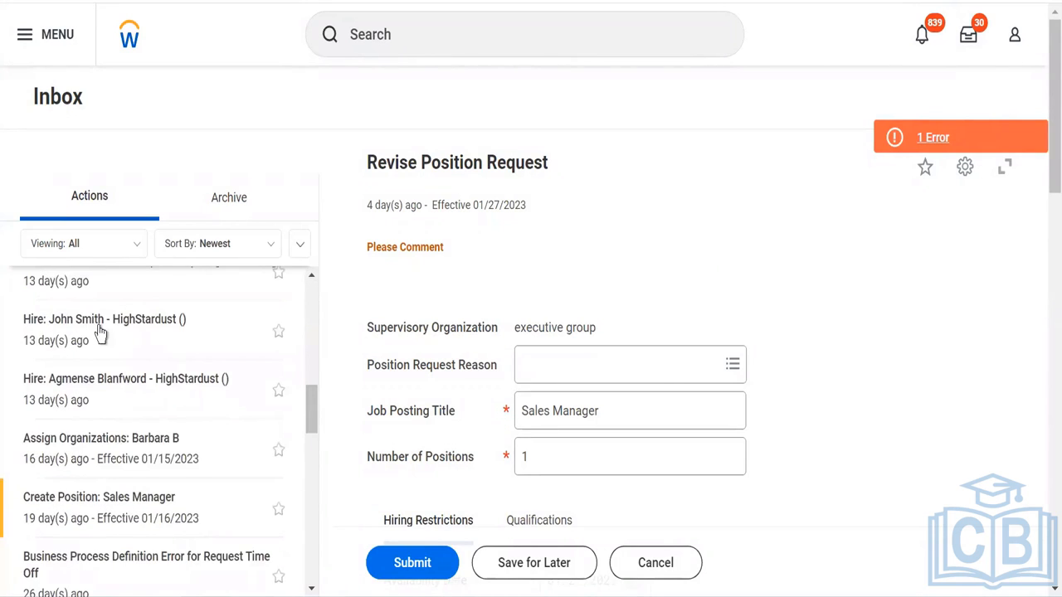
pyautogui.click(99, 331)
pyautogui.click(102, 402)
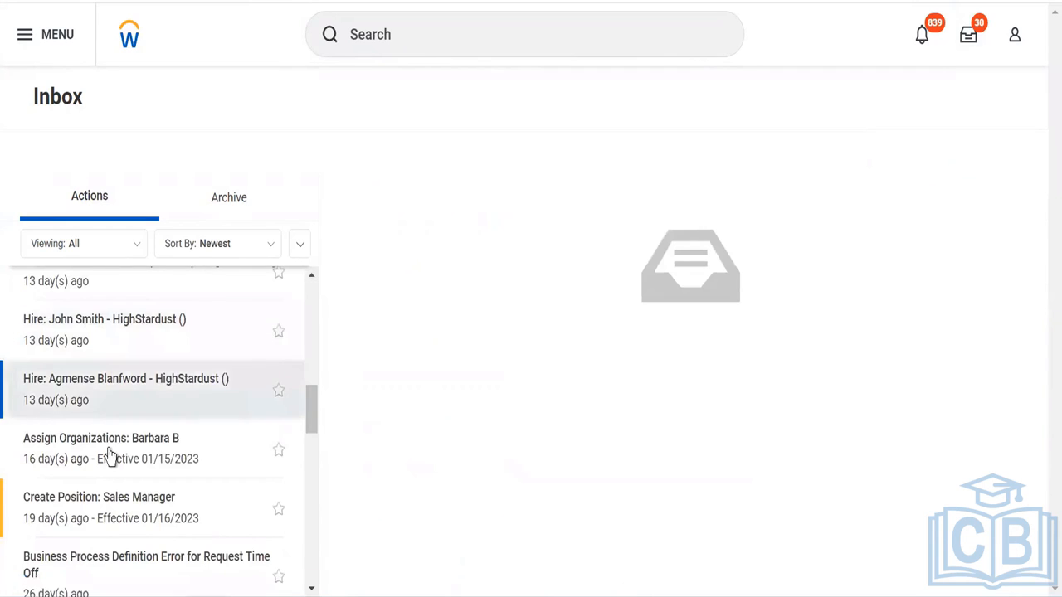
pyautogui.click(108, 454)
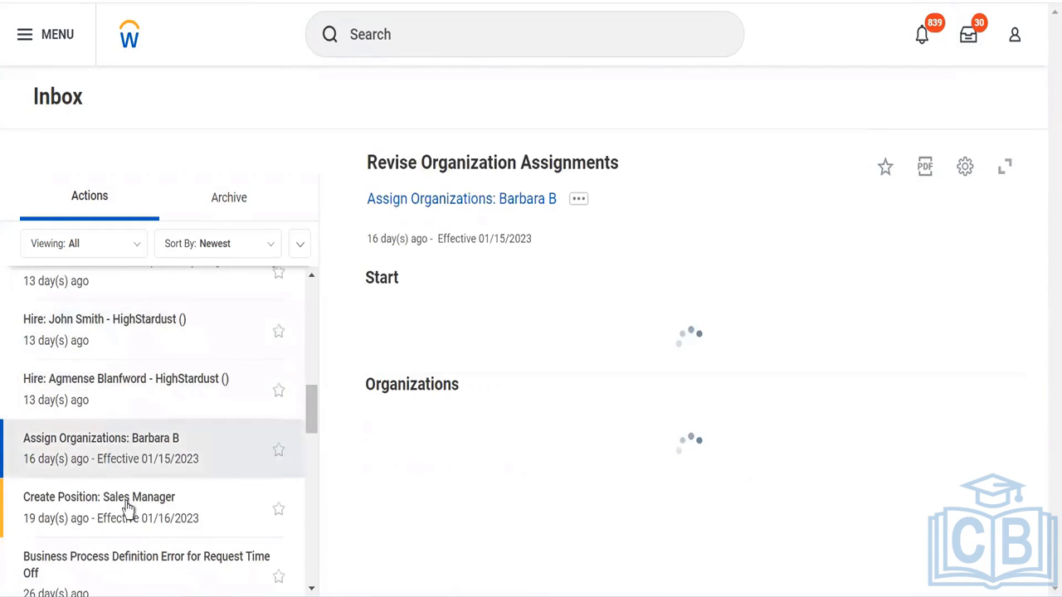
pyautogui.moveTo(311, 422); pyautogui.dragTo(307, 289)
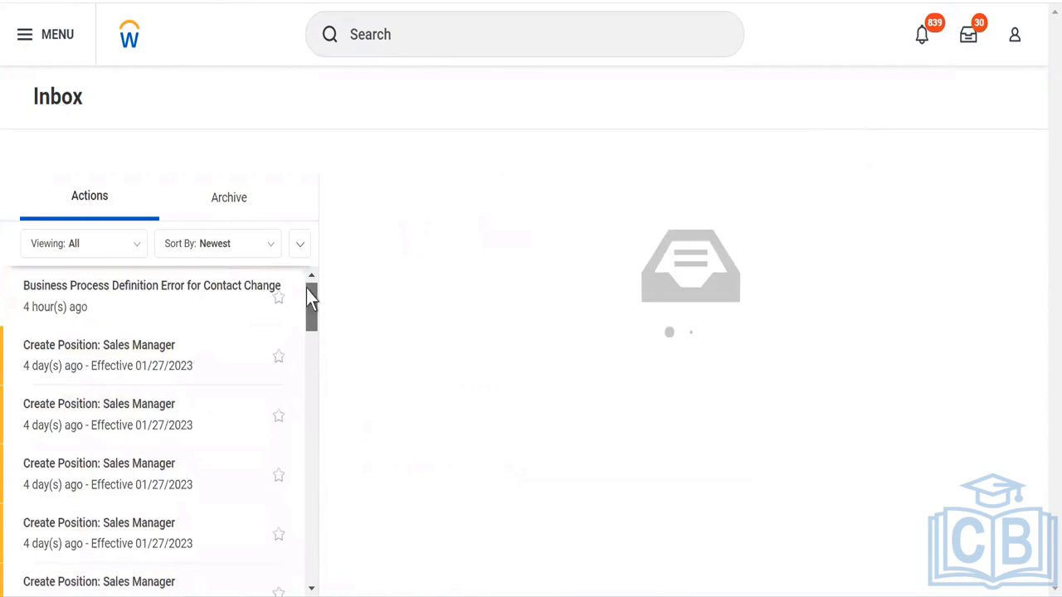
pyautogui.click(971, 35)
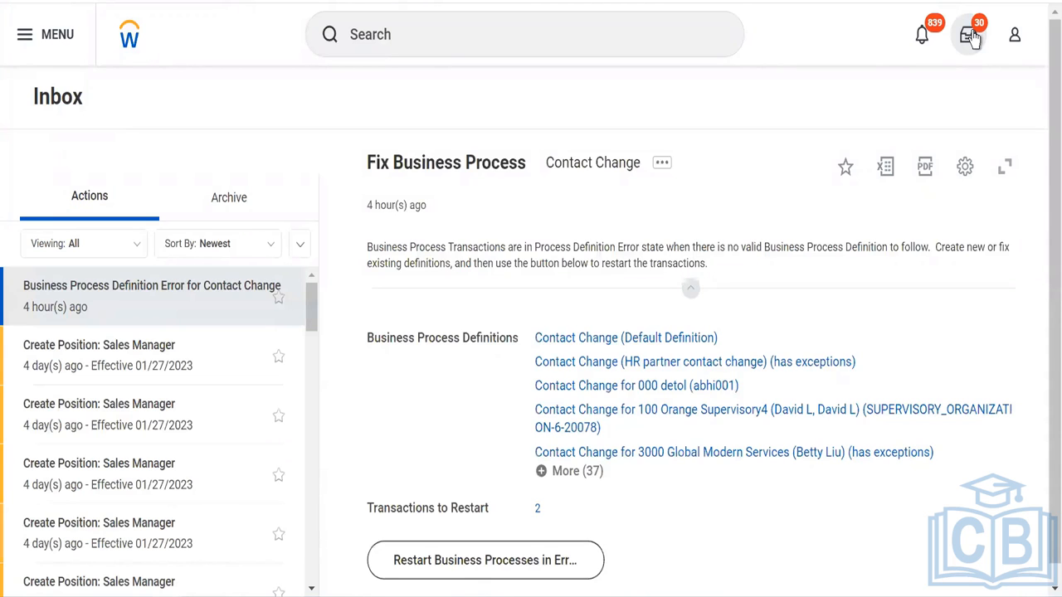
# - Open the notifications again and look through the list of Document Available messages
pyautogui.click(921, 40)
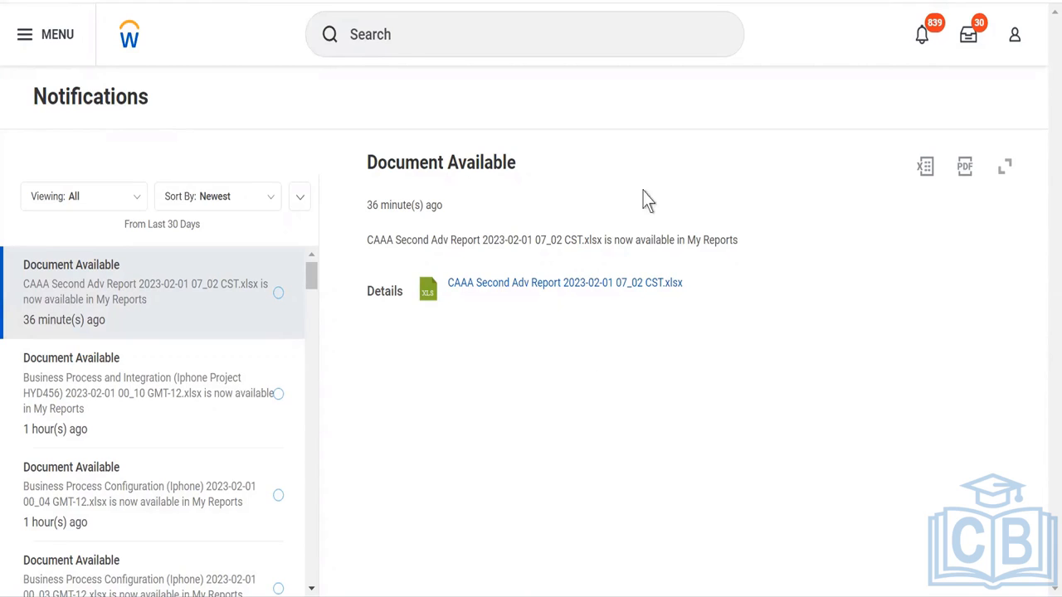
pyautogui.click(922, 38)
pyautogui.scroll(-3, 312, 306)
pyautogui.scroll(-1, 316, 316)
pyautogui.moveTo(317, 316); pyautogui.dragTo(309, 270)
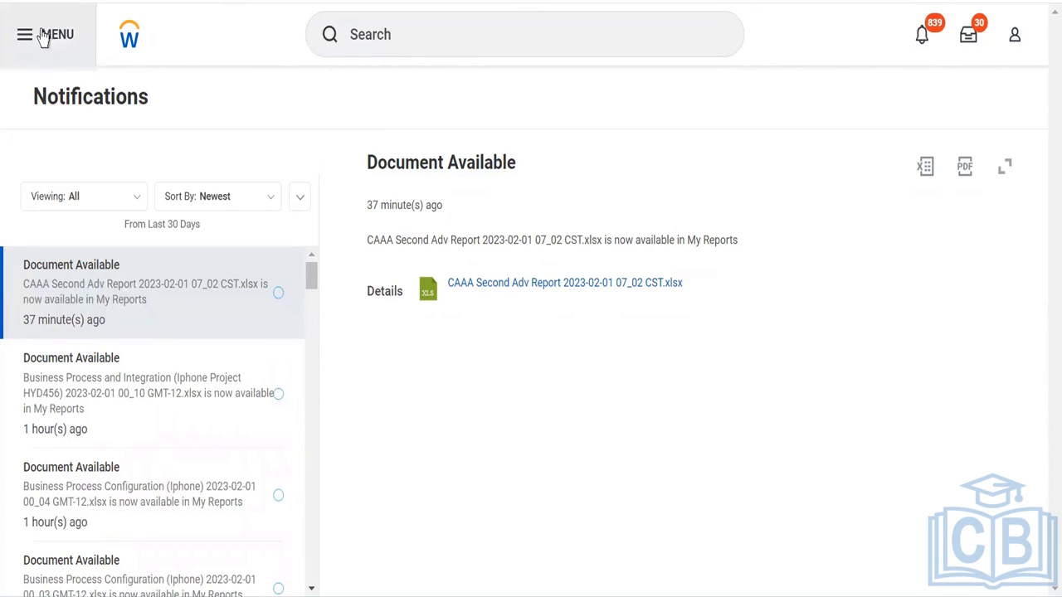
# - Return to the home page and open the user's profile menu
pyautogui.click(136, 35)
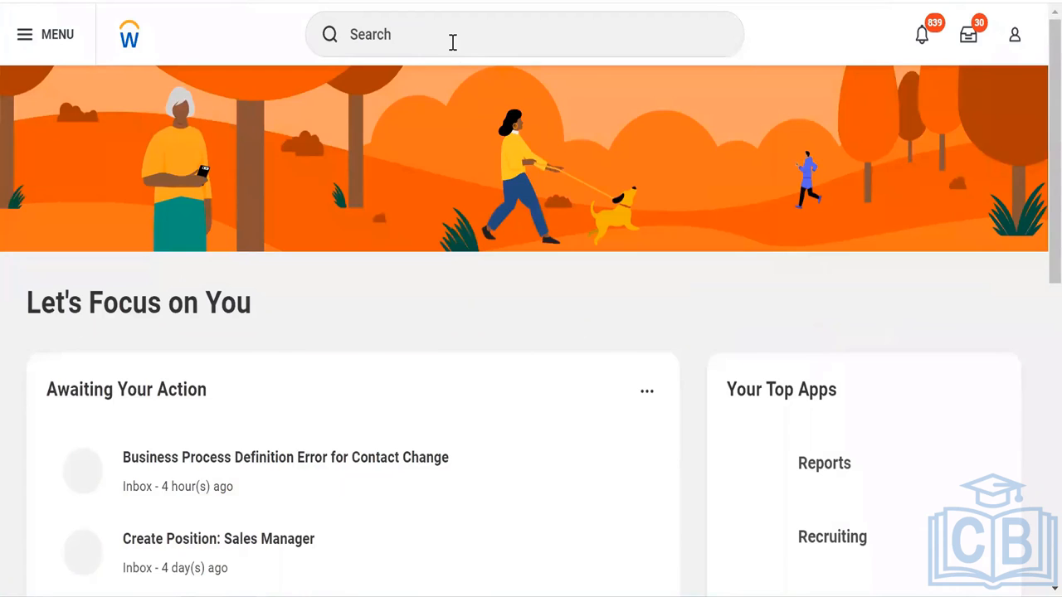
pyautogui.click(453, 42)
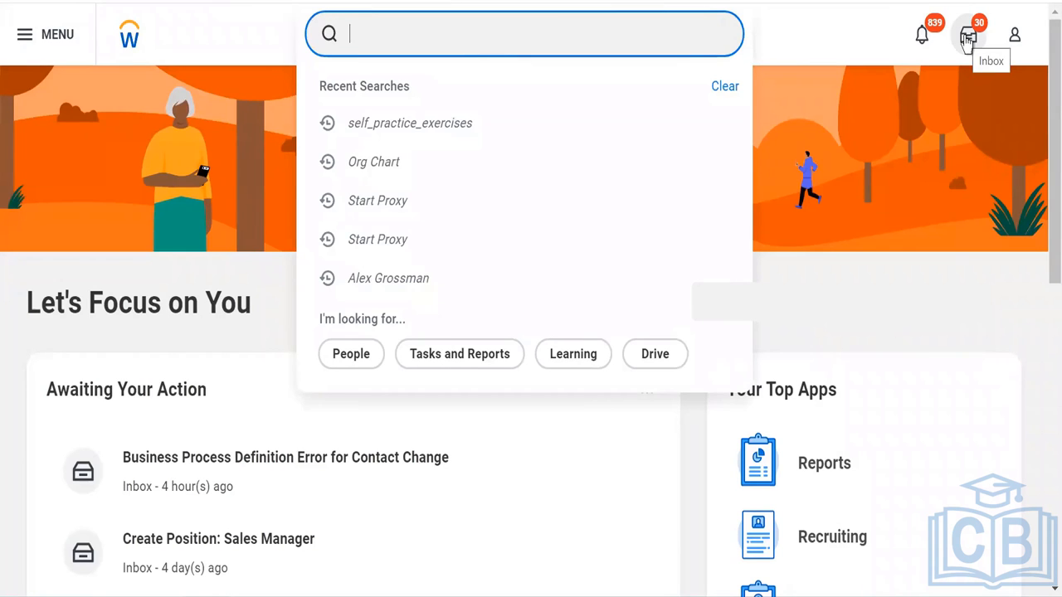
pyautogui.click(804, 44)
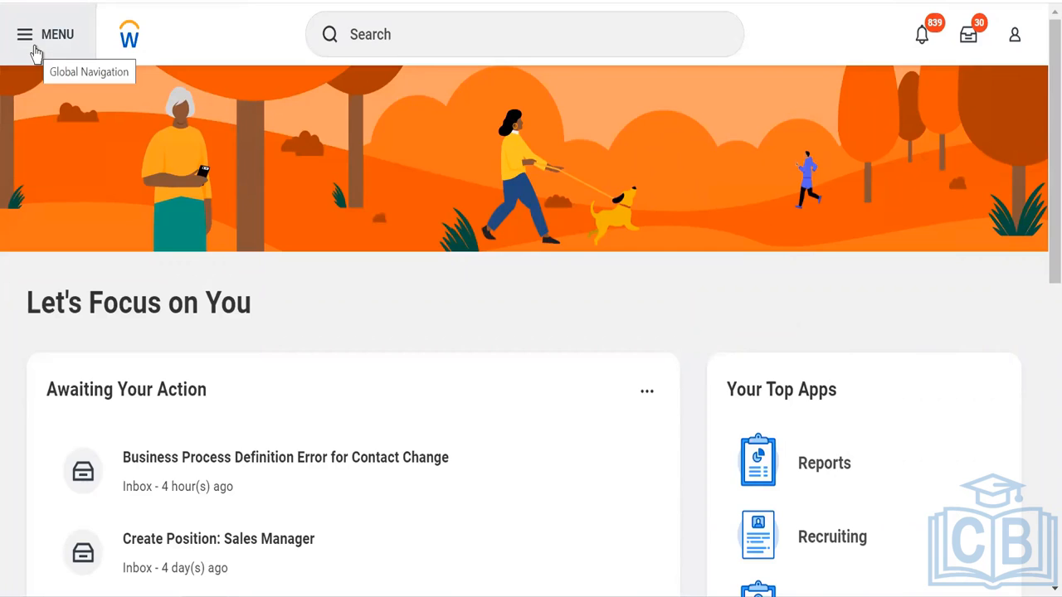
pyautogui.click(1014, 39)
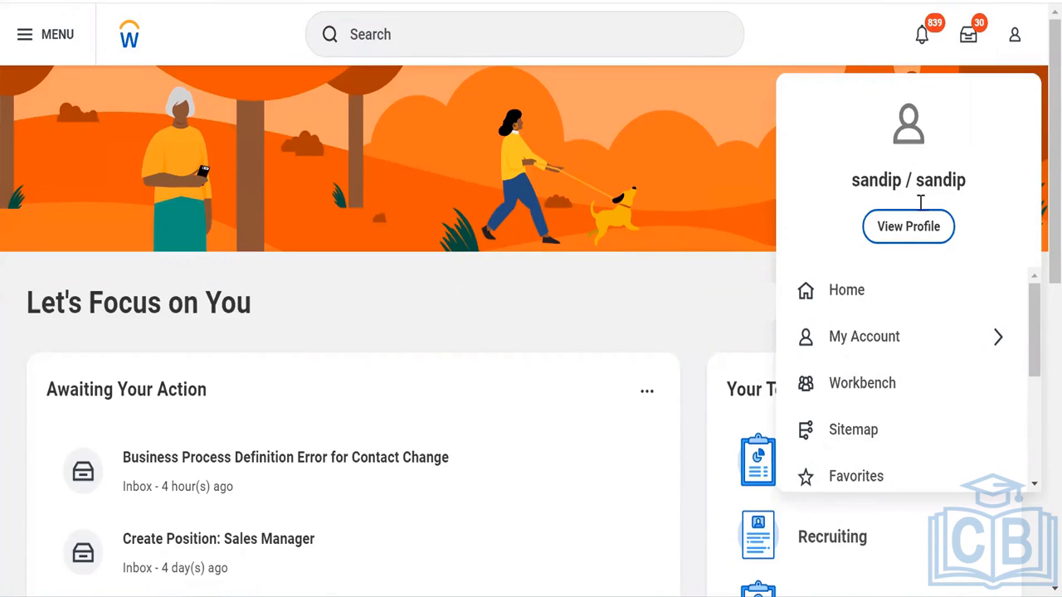
# - Open the user's profile to view the Workday account details, its Custom Reports and its Security Groups
pyautogui.click(880, 239)
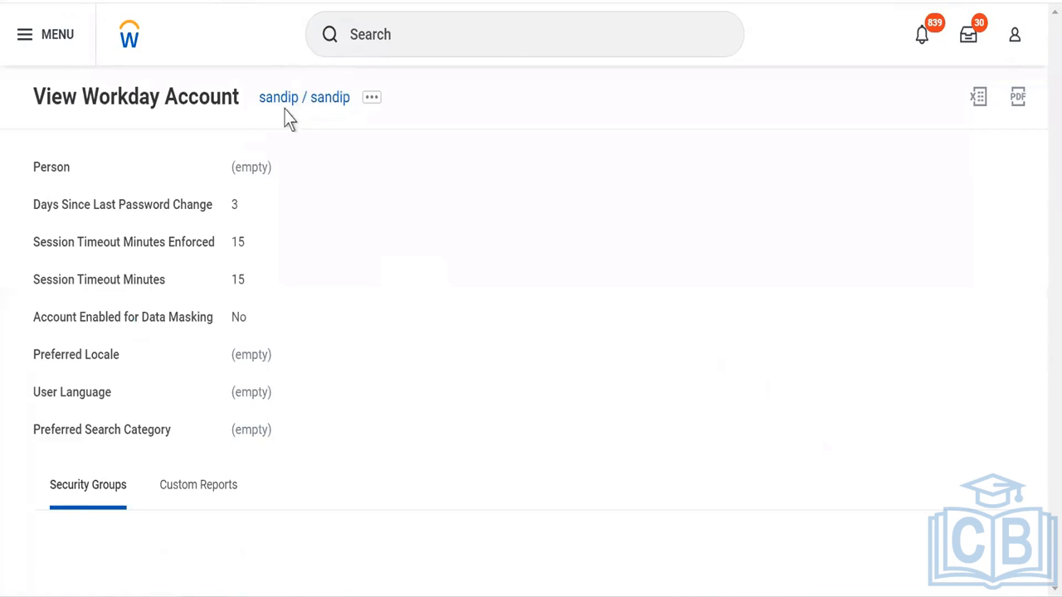
pyautogui.scroll(-3, 431, 429)
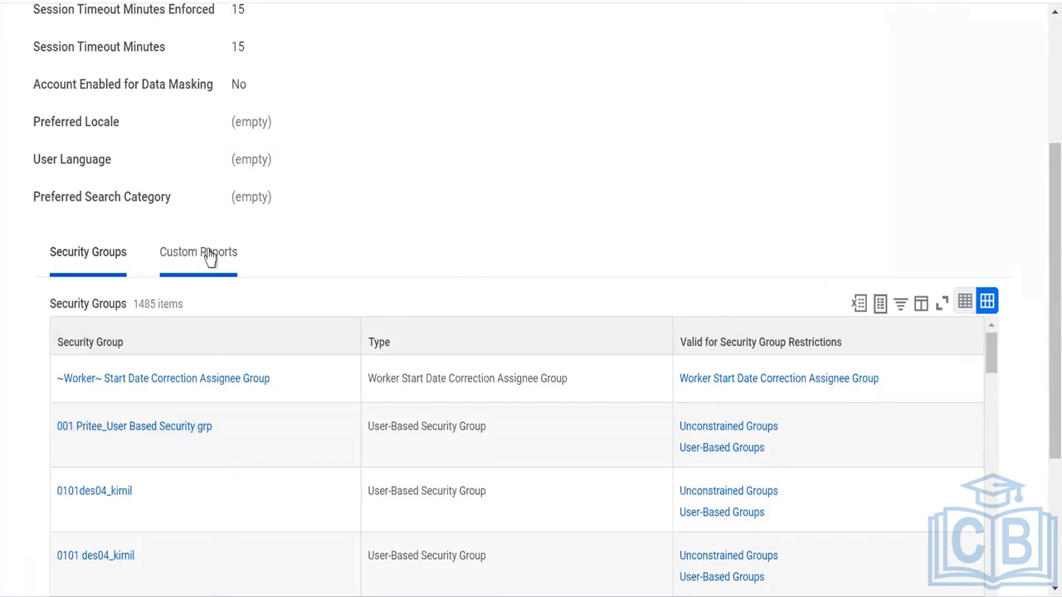
pyautogui.click(209, 255)
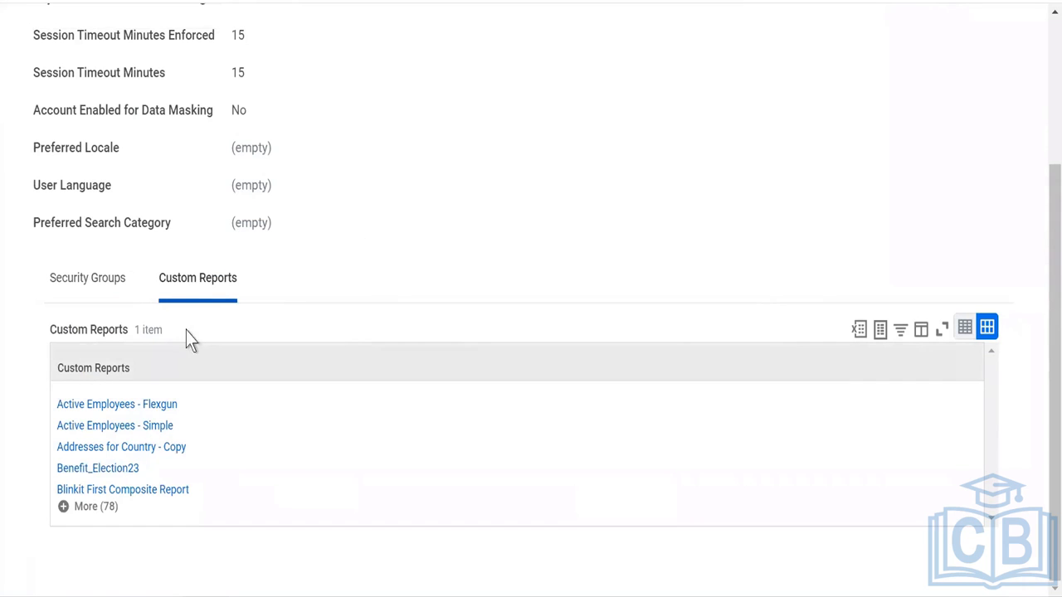
pyautogui.click(100, 284)
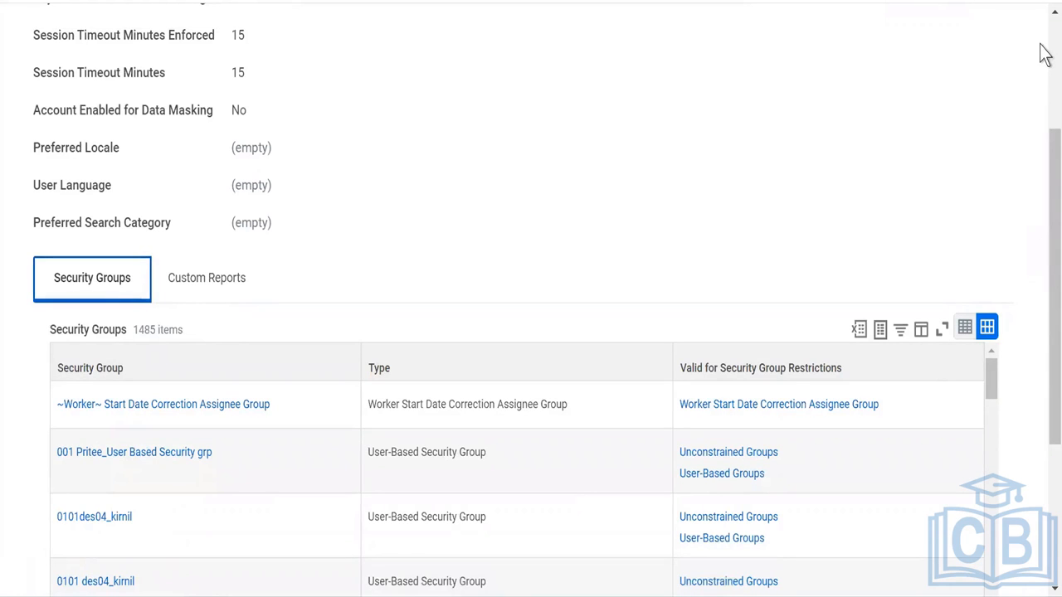
pyautogui.scroll(3, 1046, 56)
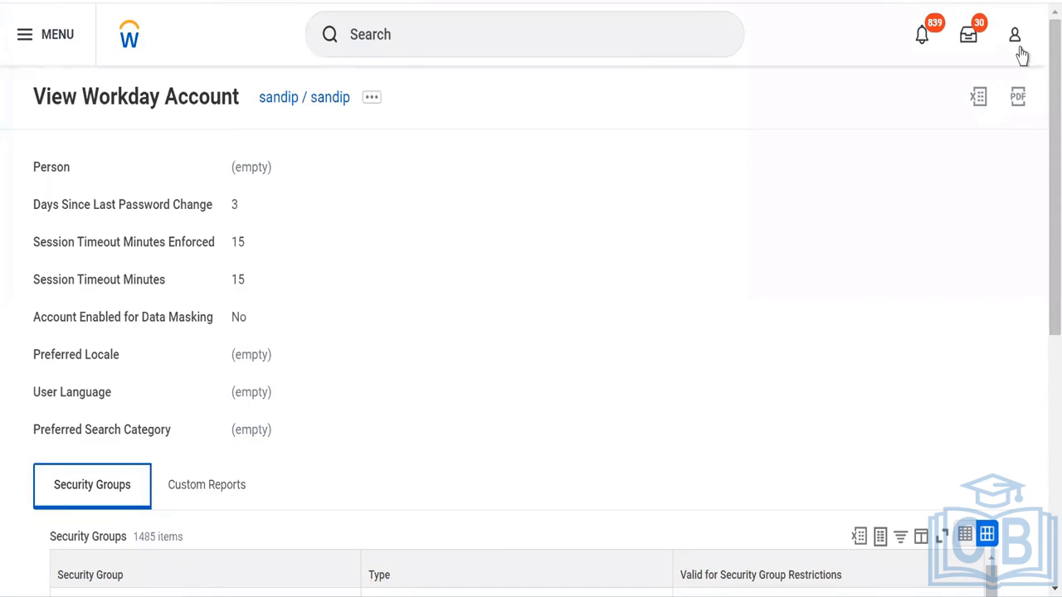
# - Return to the home page through the profile menu, and view the menu's My Account options
pyautogui.click(1015, 48)
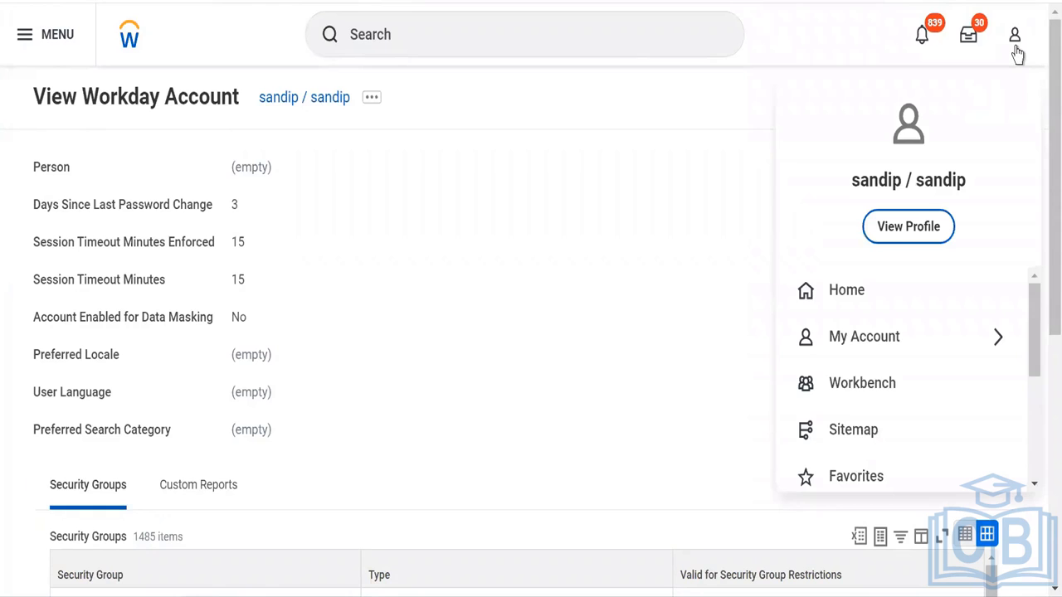
pyautogui.click(847, 295)
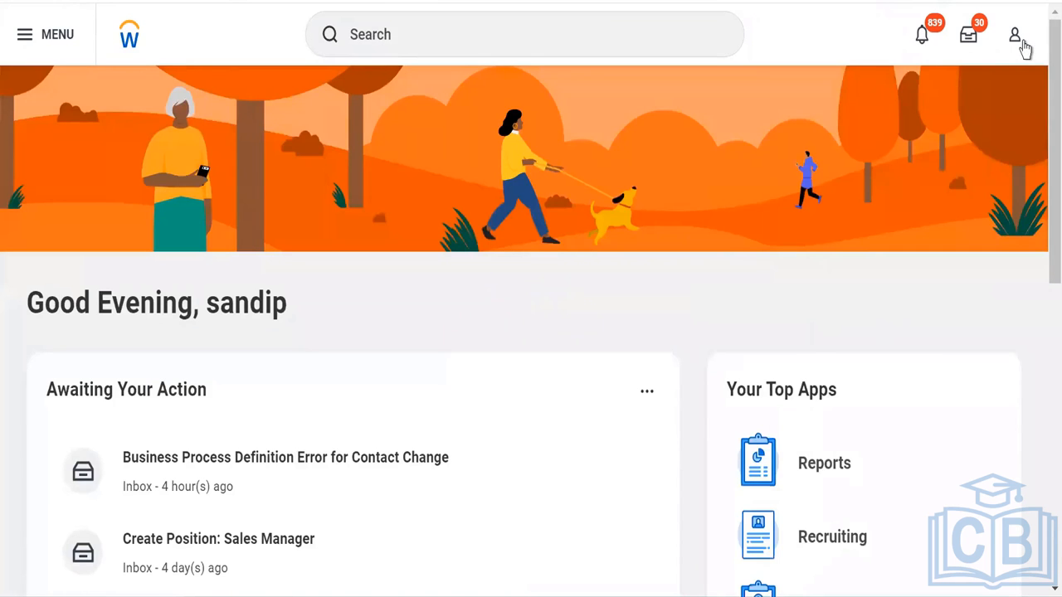
pyautogui.click(1023, 48)
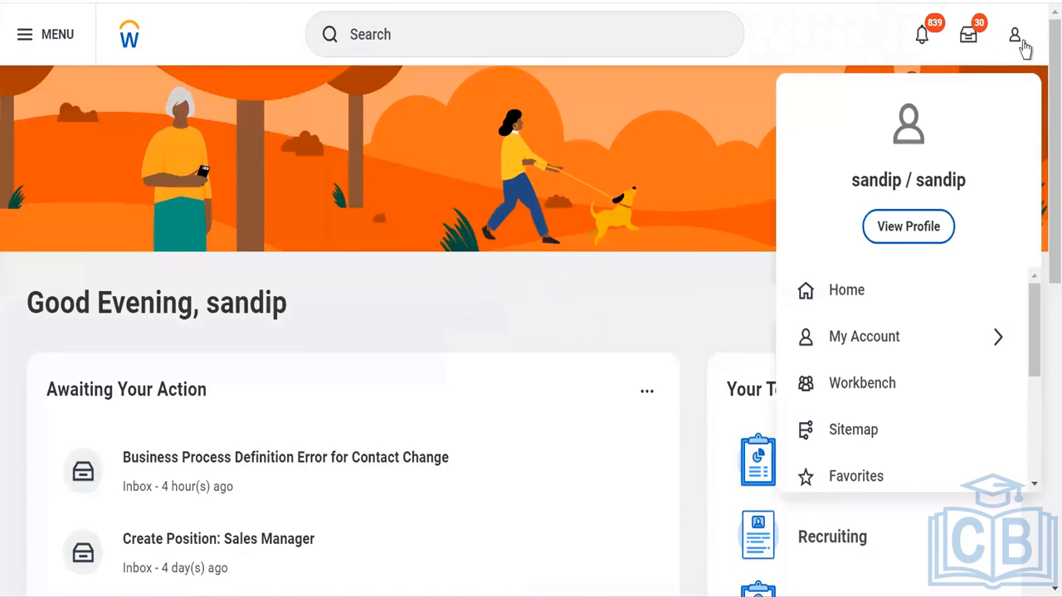
pyautogui.click(870, 346)
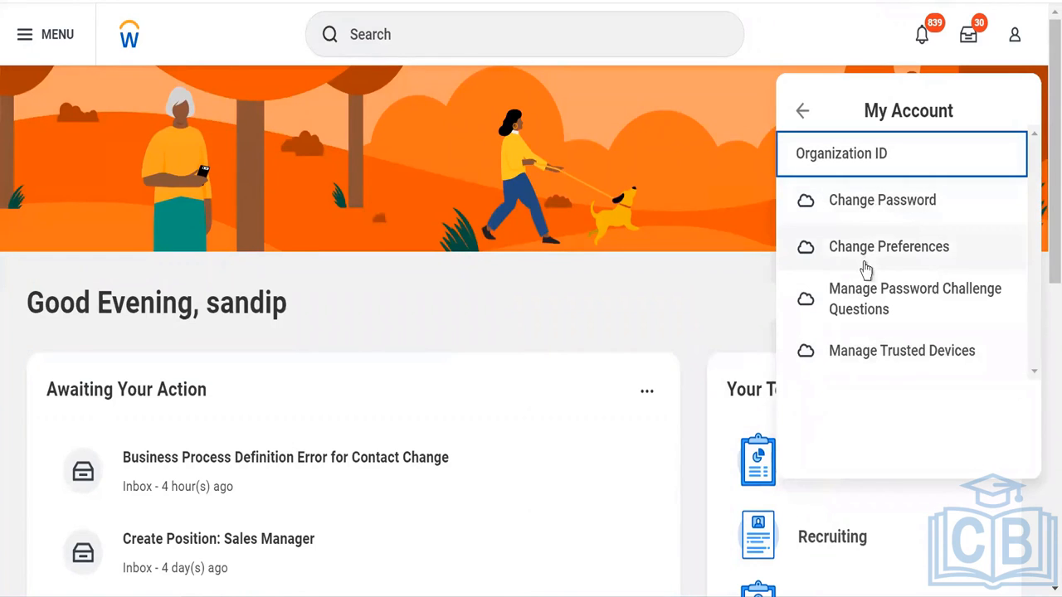
pyautogui.click(800, 115)
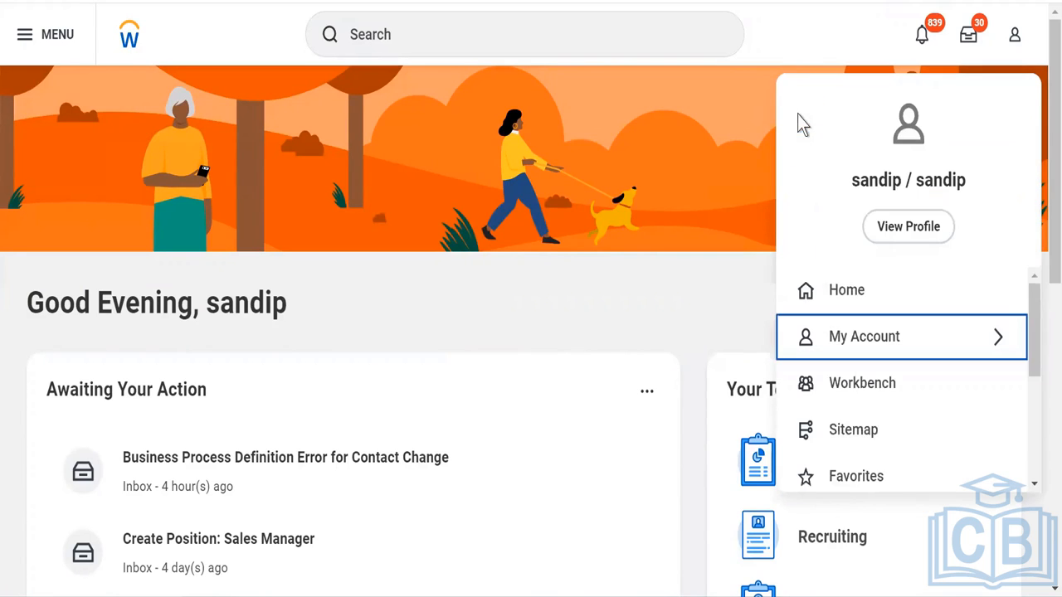
# - Open the Workbench page and look over its Inbox and Applications worklets
pyautogui.click(845, 393)
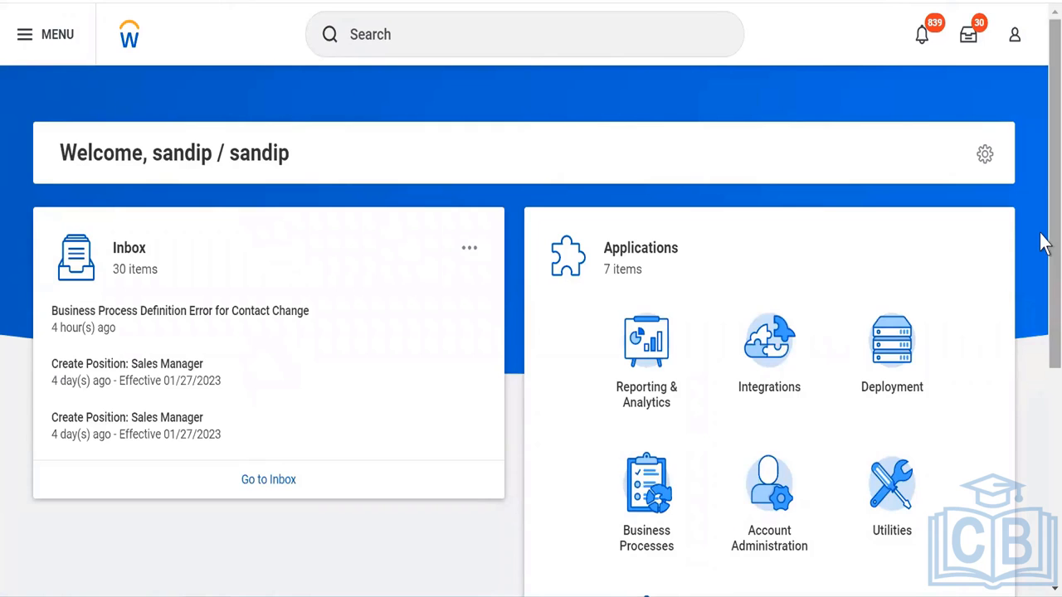
pyautogui.scroll(-3, 1044, 274)
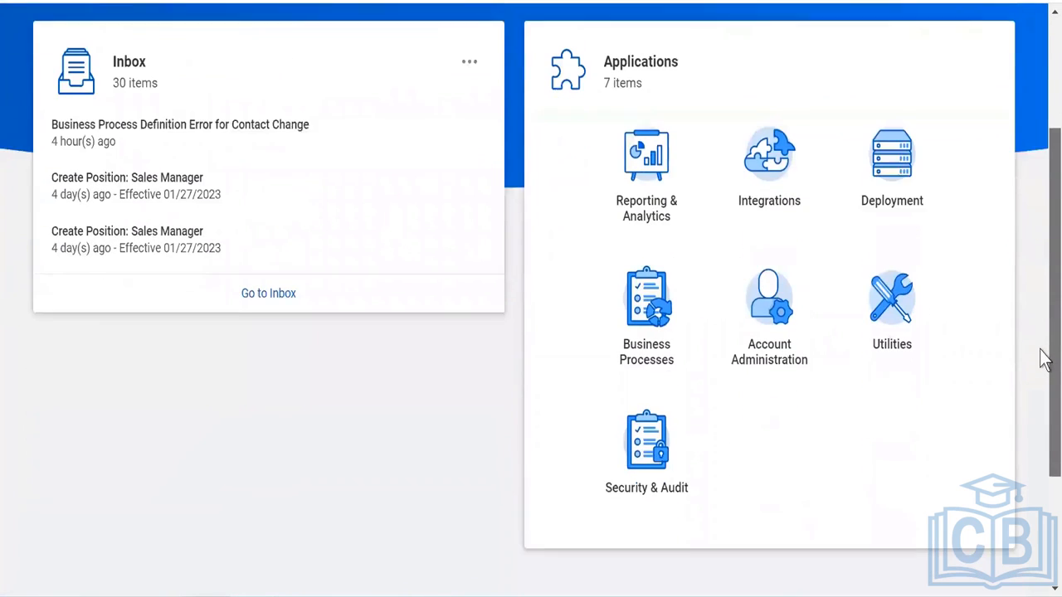
pyautogui.scroll(3, 1043, 284)
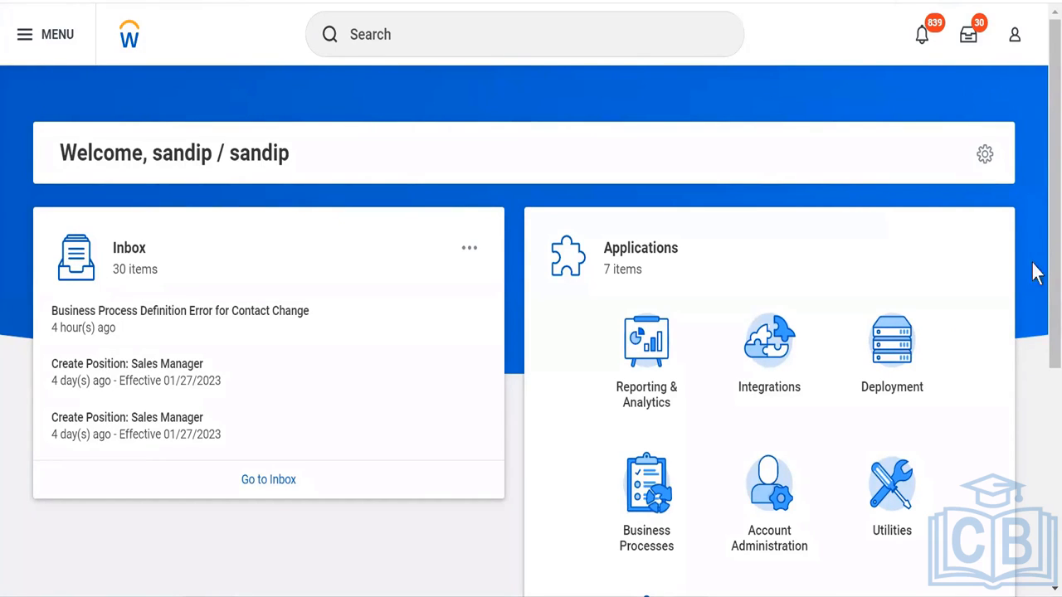
pyautogui.scroll(-1, 1043, 253)
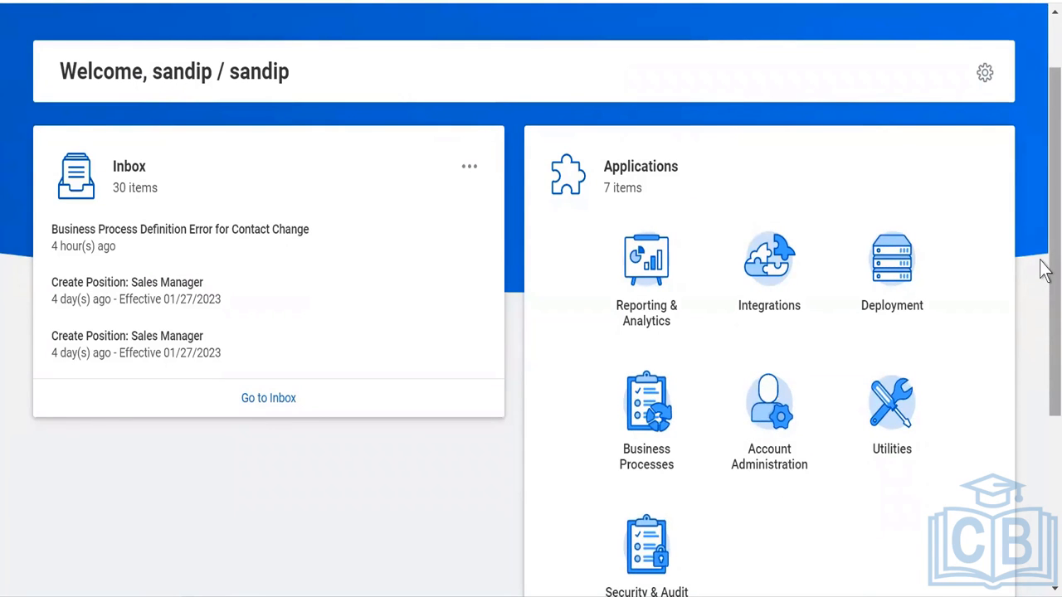
pyautogui.scroll(-2, 1044, 348)
pyautogui.scroll(2, 1043, 274)
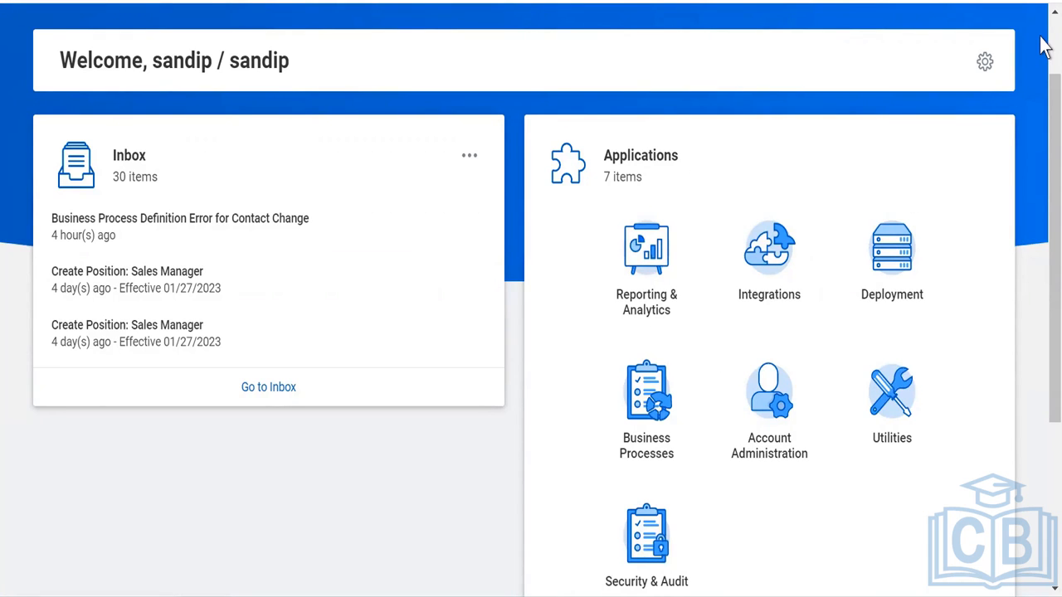
pyautogui.scroll(2, 1043, 44)
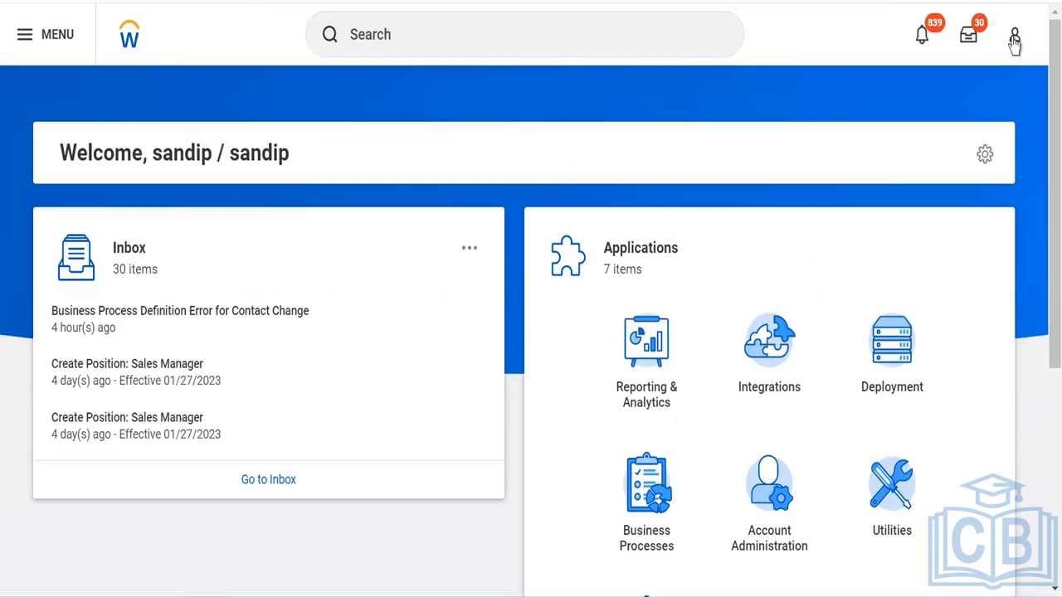
# - Open the Configure Worklets settings of the Workbench page and read the Optional Worklets section
pyautogui.click(985, 157)
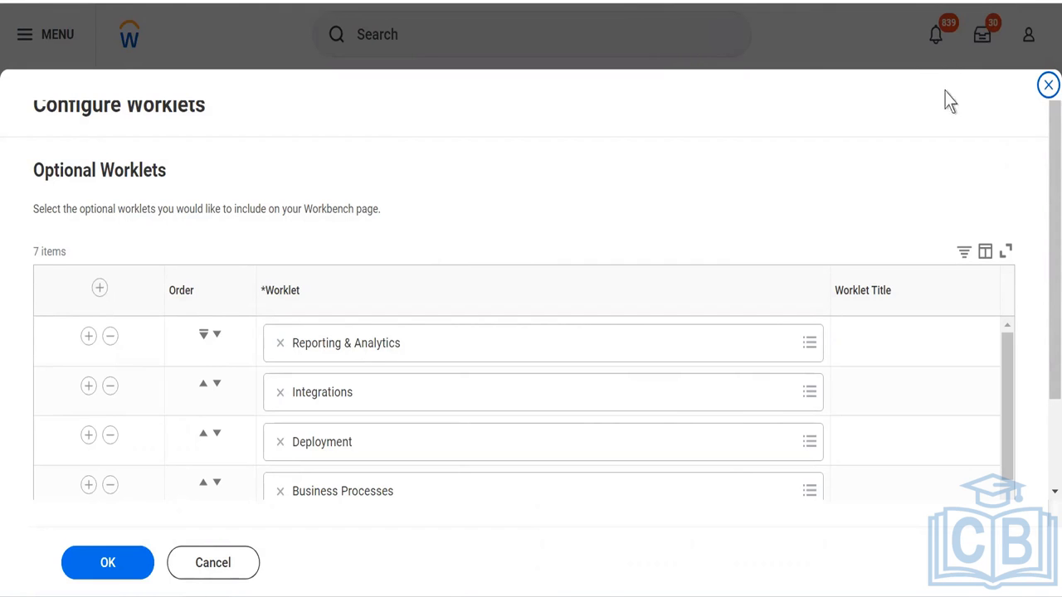
pyautogui.moveTo(1041, 350); pyautogui.dragTo(1041, 74)
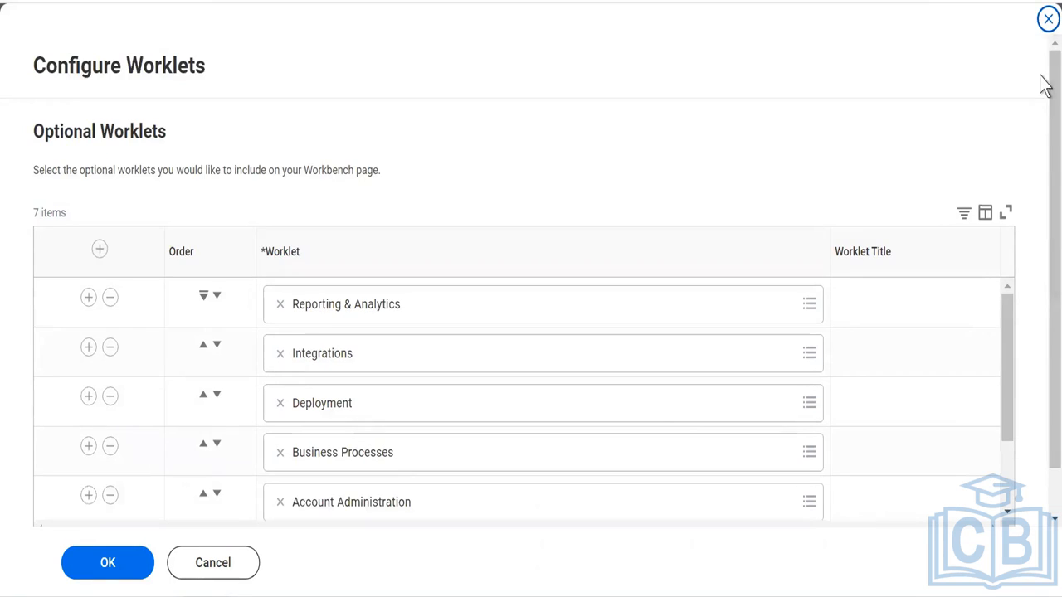
pyautogui.tripleClick(98, 70)
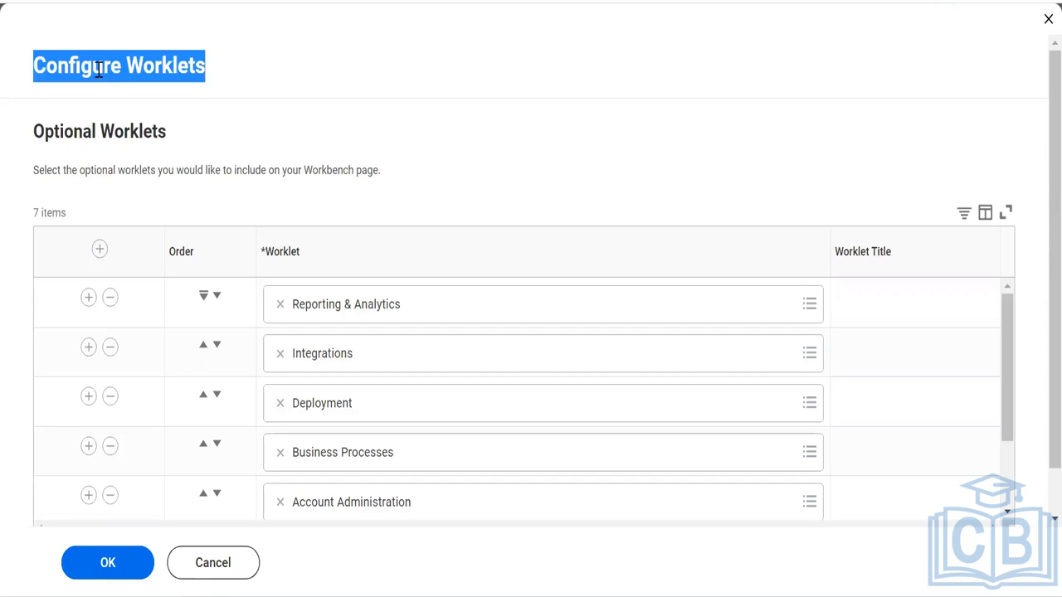
pyautogui.click(68, 126)
pyautogui.tripleClick(68, 127)
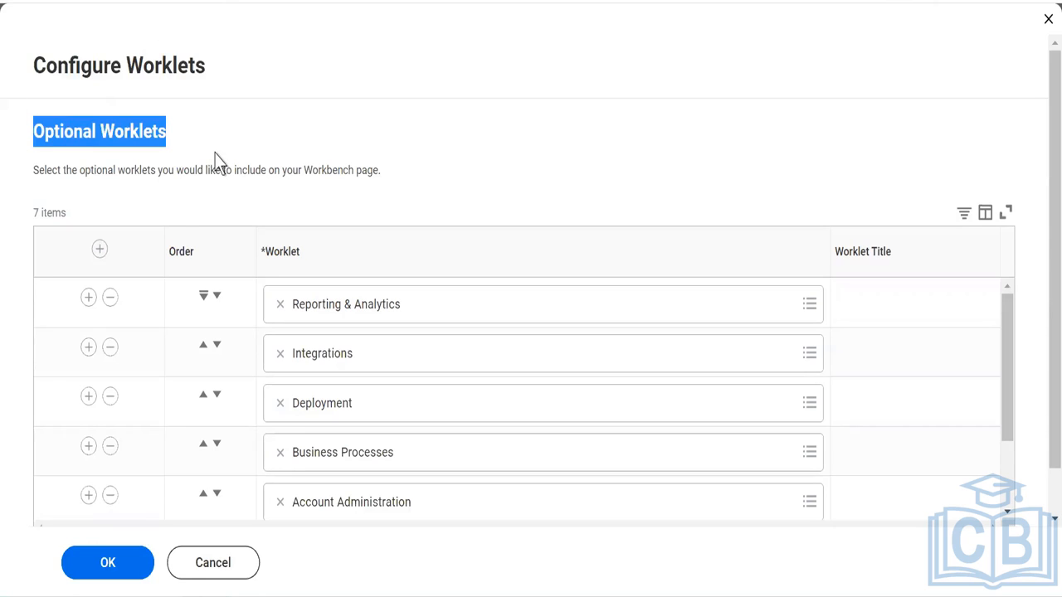
pyautogui.click(119, 189)
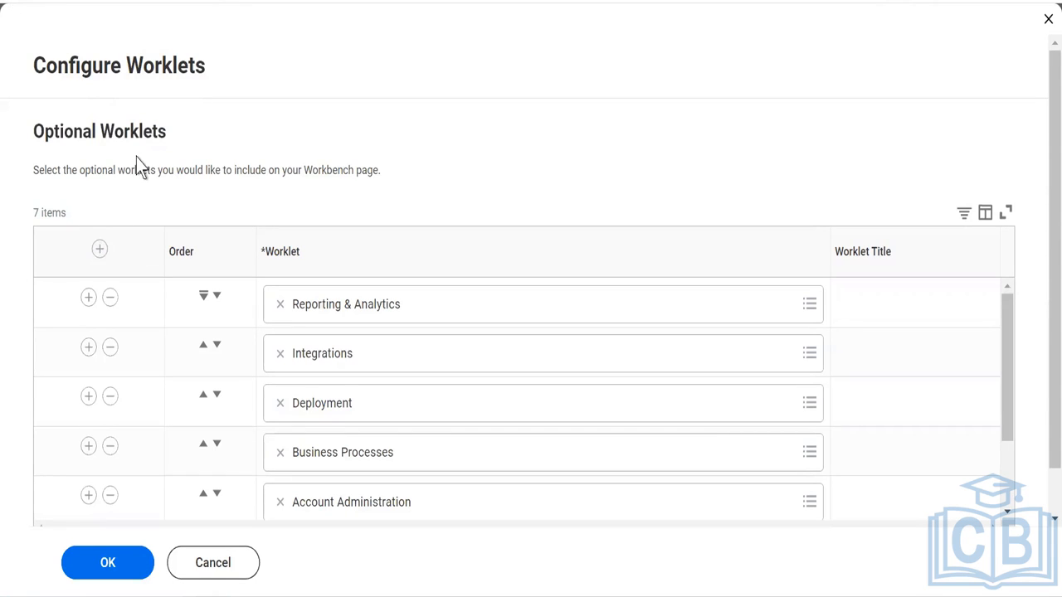
pyautogui.moveTo(31, 207); pyautogui.dragTo(57, 217)
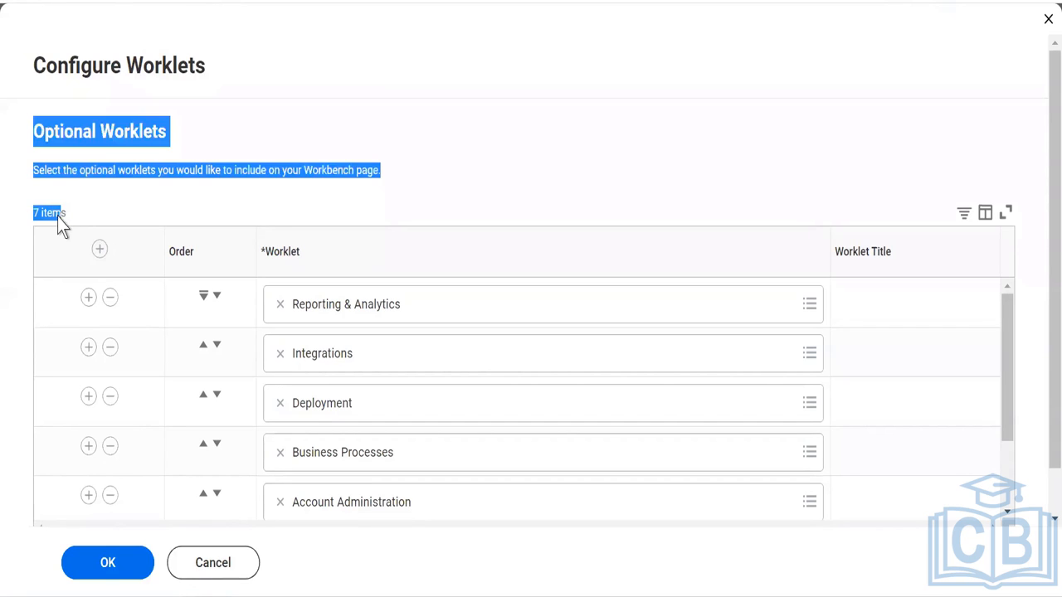
pyautogui.click(70, 225)
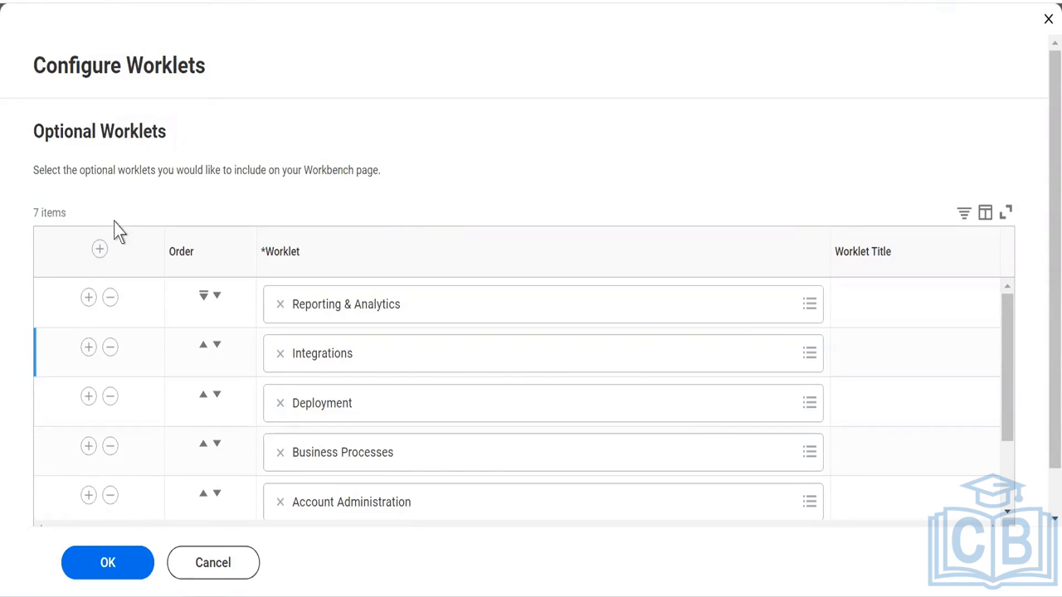
# - Add an empty row at the start of the Optional Worklets table
pyautogui.click(100, 251)
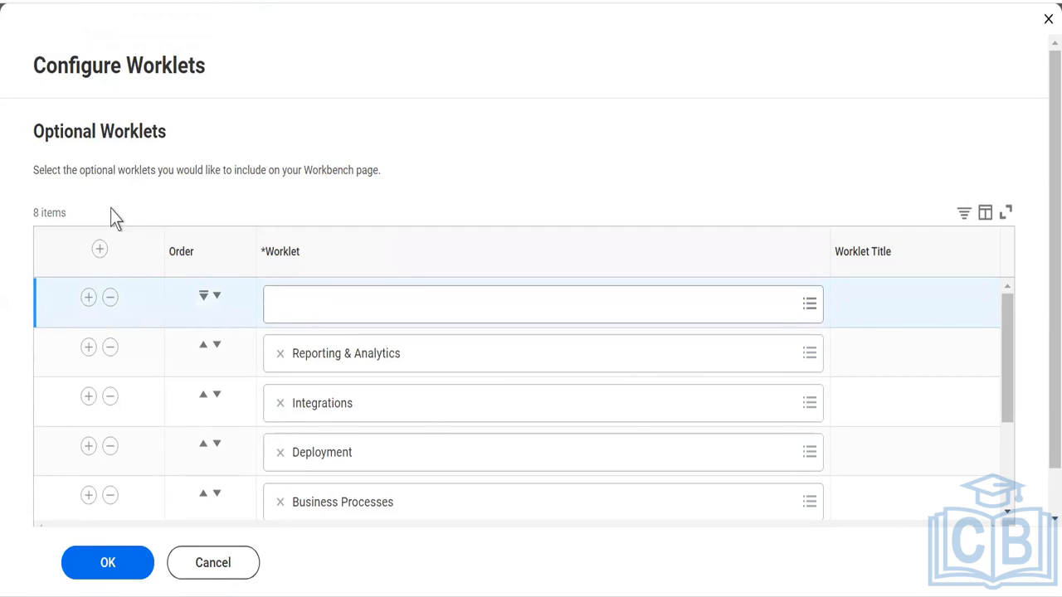
pyautogui.doubleClick(63, 131)
pyautogui.tripleClick(62, 131)
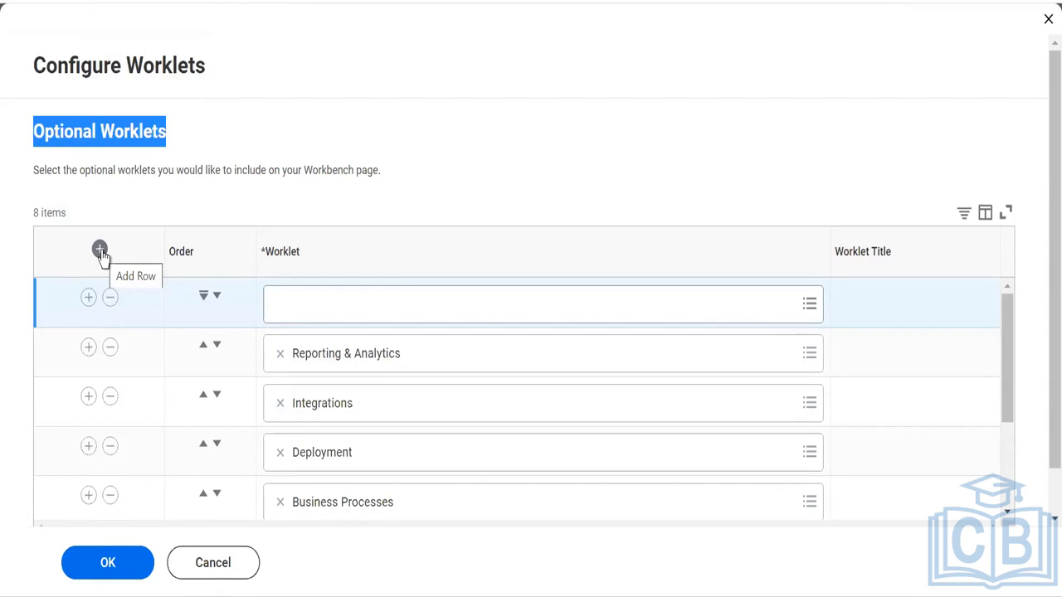
pyautogui.click(295, 313)
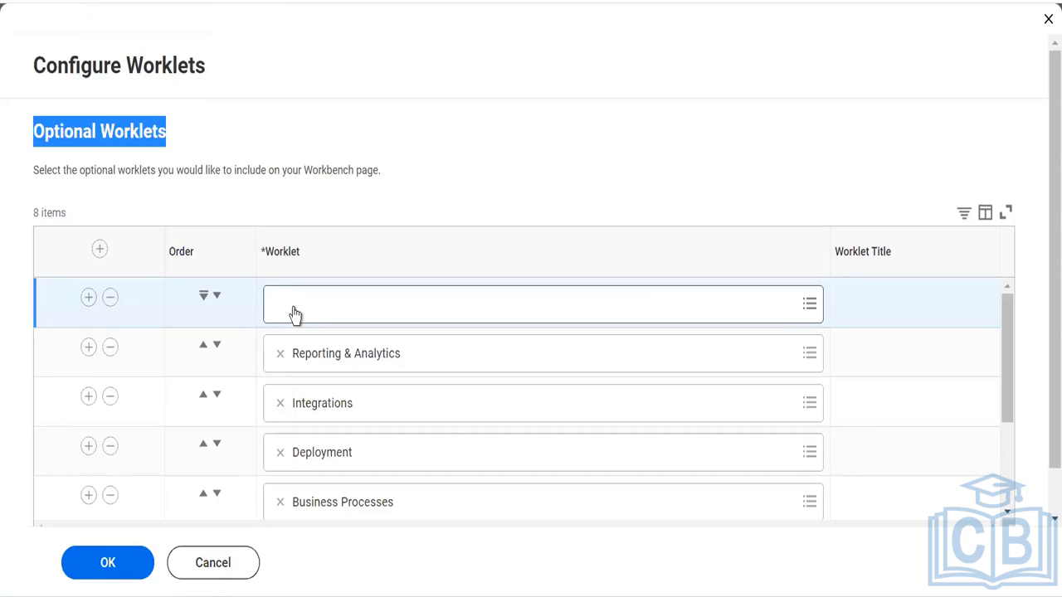
# - Remove the existing Deployment row and set the empty first row's worklet to Deployment
pyautogui.click(108, 449)
pyautogui.click(110, 448)
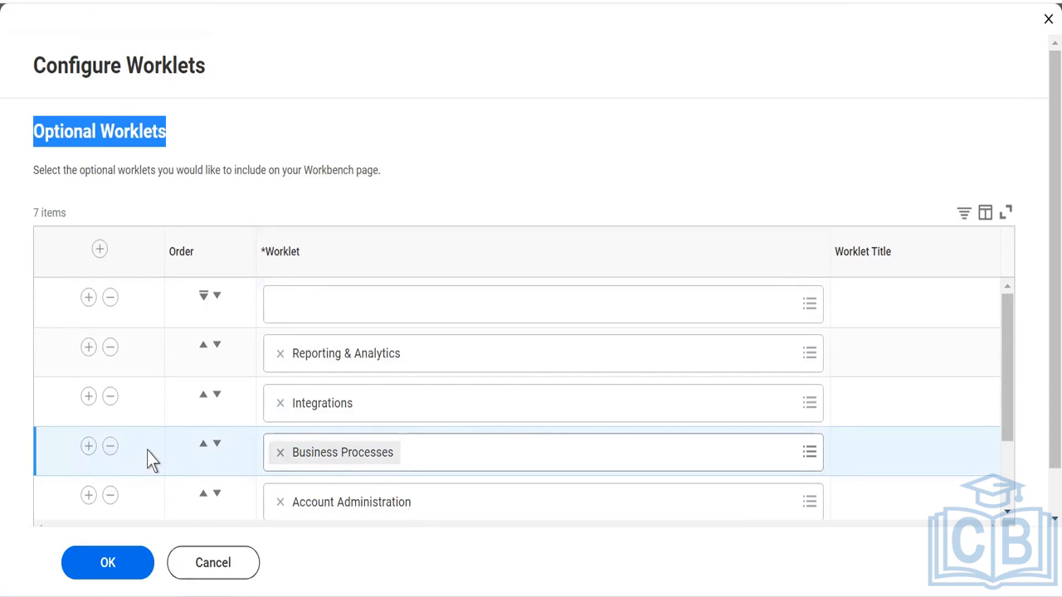
pyautogui.click(323, 311)
pyautogui.write('Deployment')
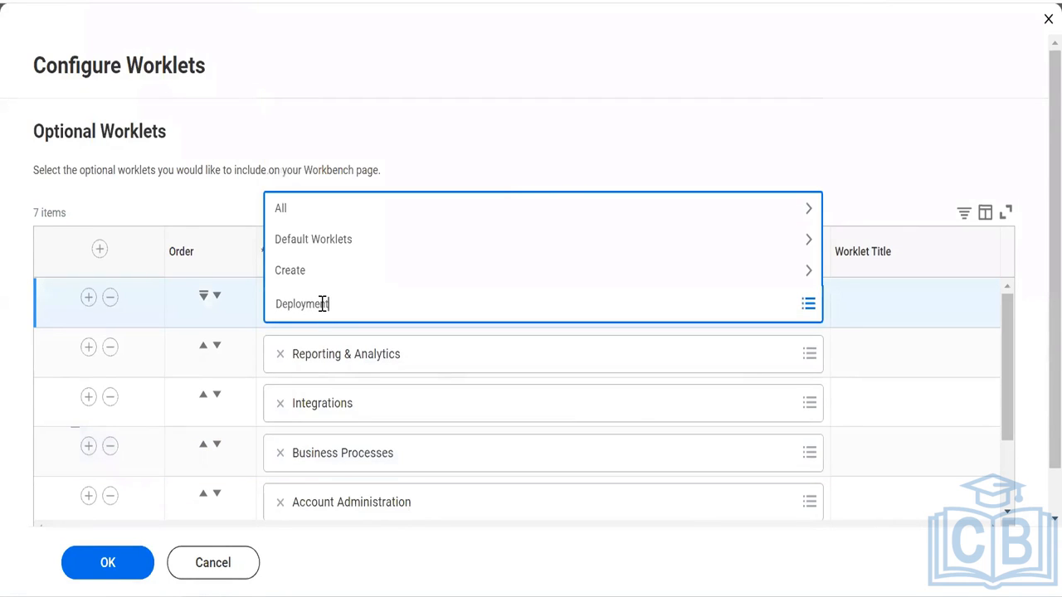
pyautogui.press('Return')
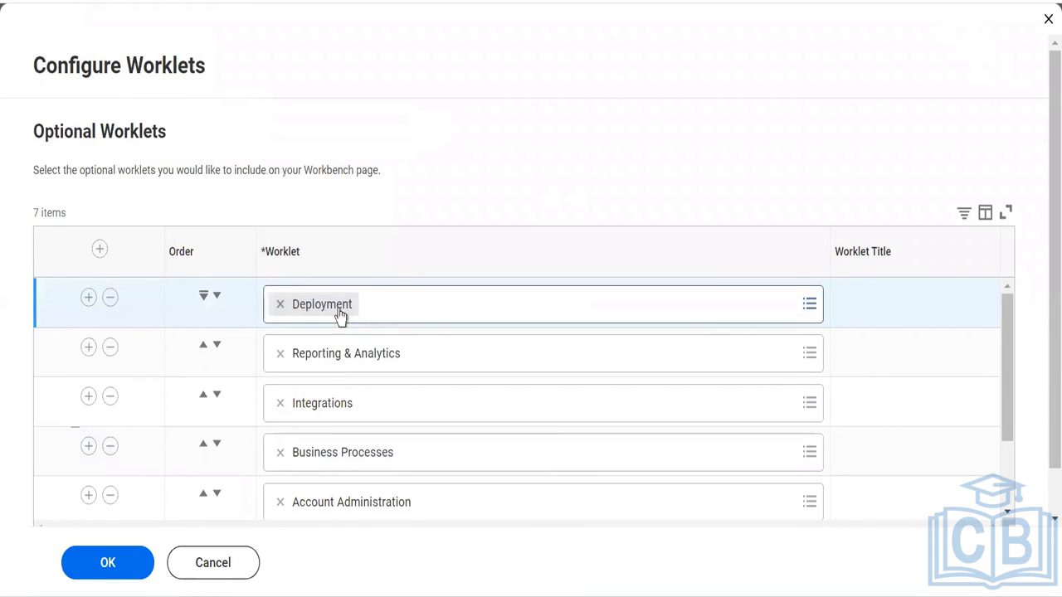
# - Try to submit the worklet configuration, and cancel the processing request
pyautogui.click(108, 564)
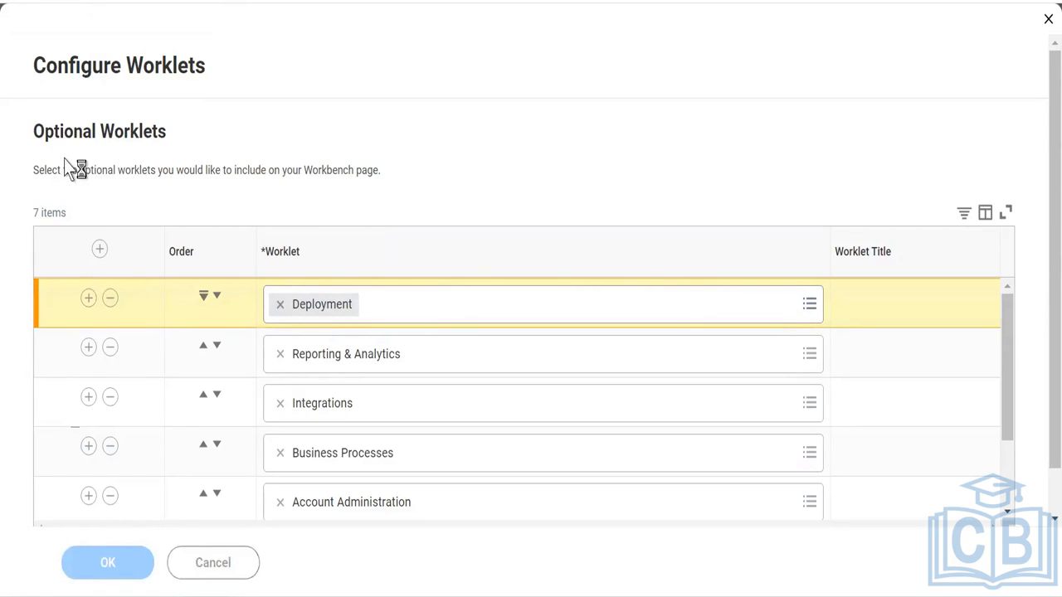
pyautogui.moveTo(64, 131); pyautogui.dragTo(369, 184)
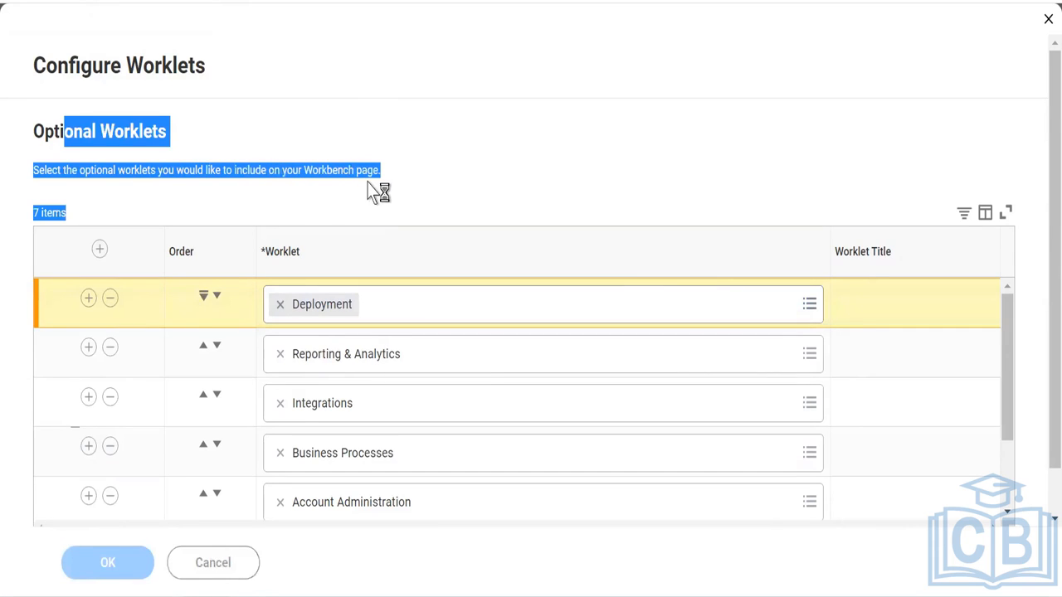
pyautogui.click(368, 184)
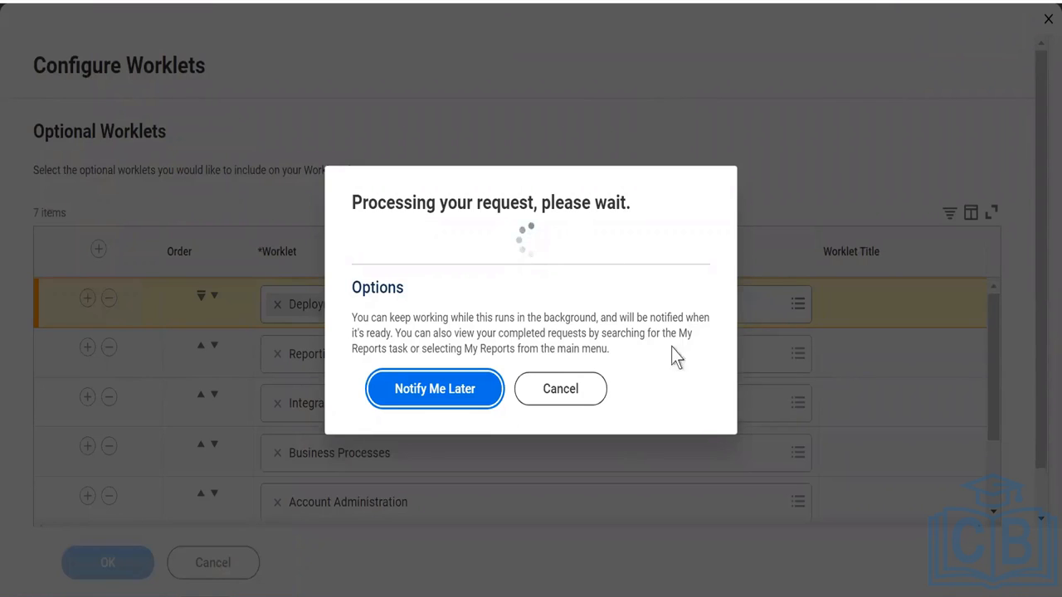
pyautogui.click(537, 395)
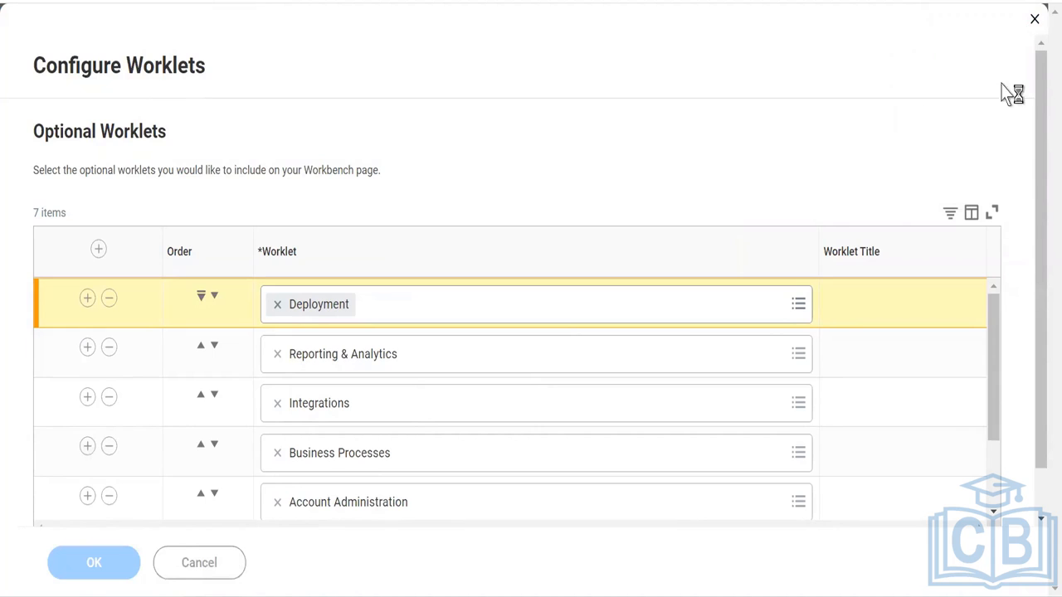
pyautogui.rightClick(1044, 48)
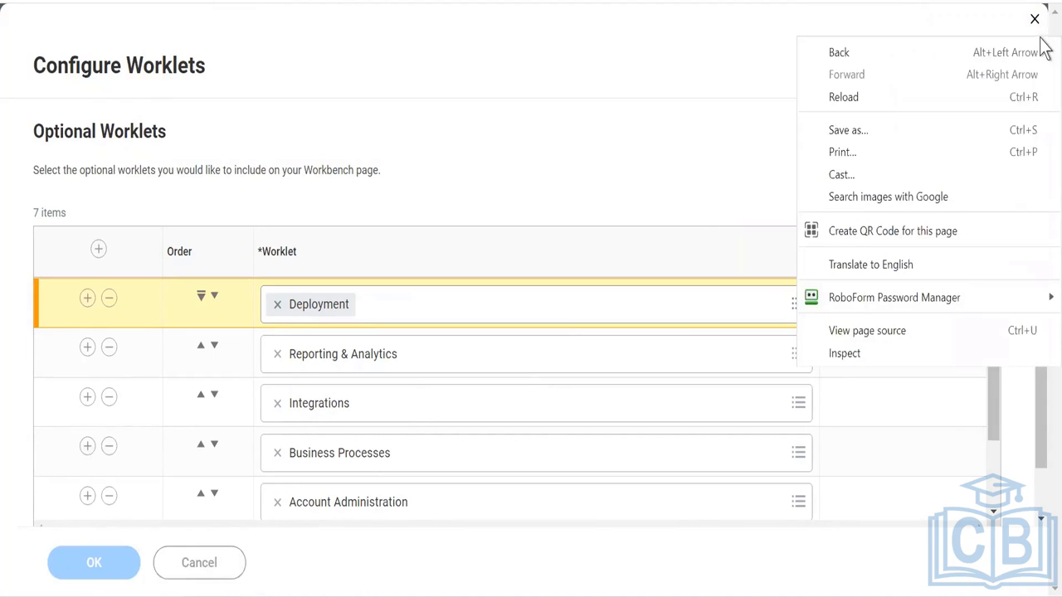
pyautogui.click(715, 75)
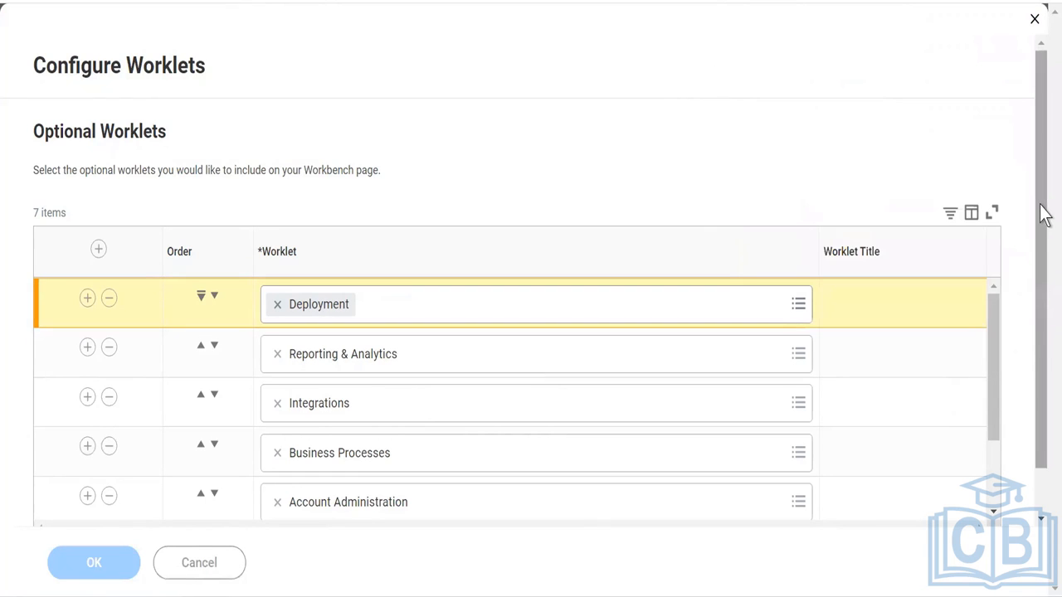
pyautogui.scroll(-2, 1044, 214)
pyautogui.scroll(2, 1036, 94)
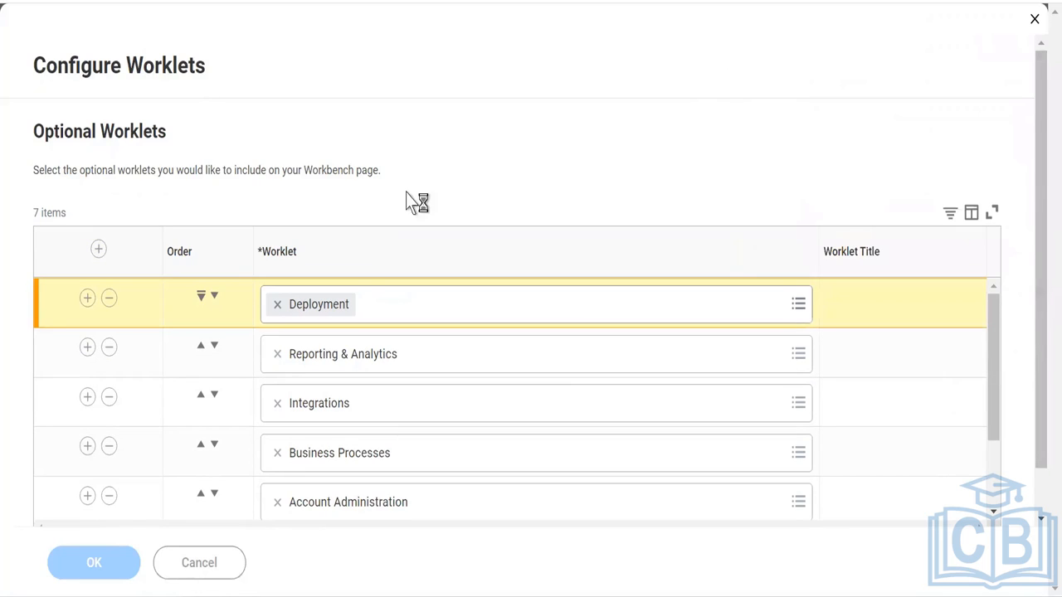
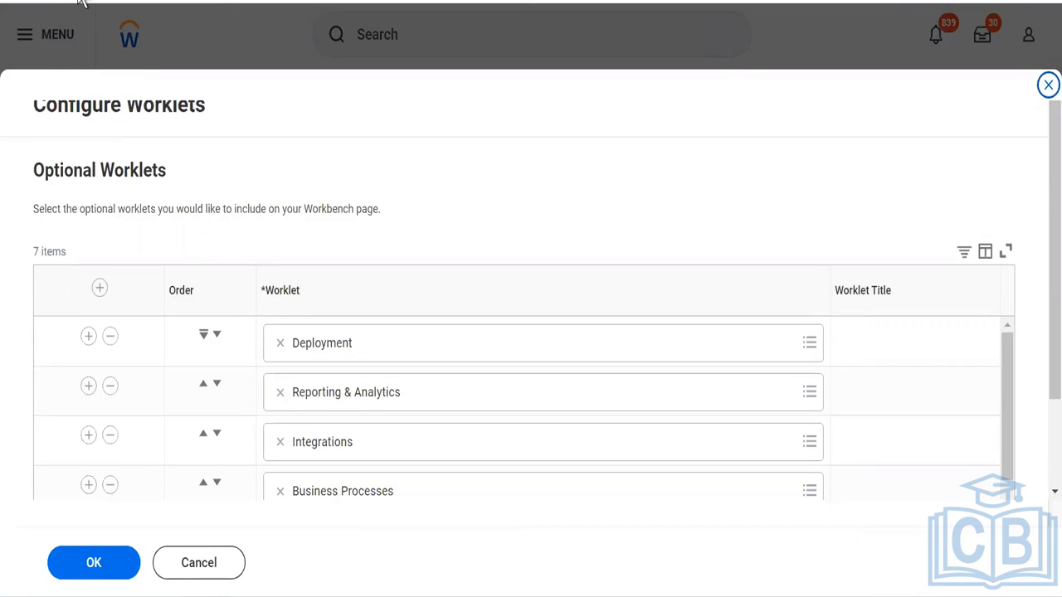
# - Add an empty row at the start of the Optional Worklets table and remove the surplus second empty row
pyautogui.click(100, 290)
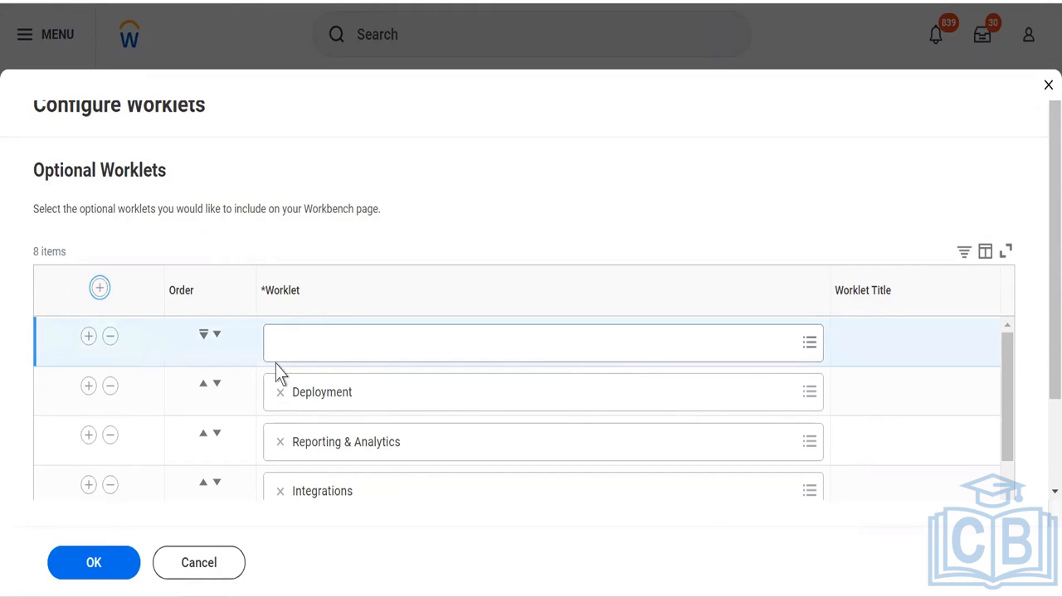
pyautogui.click(100, 289)
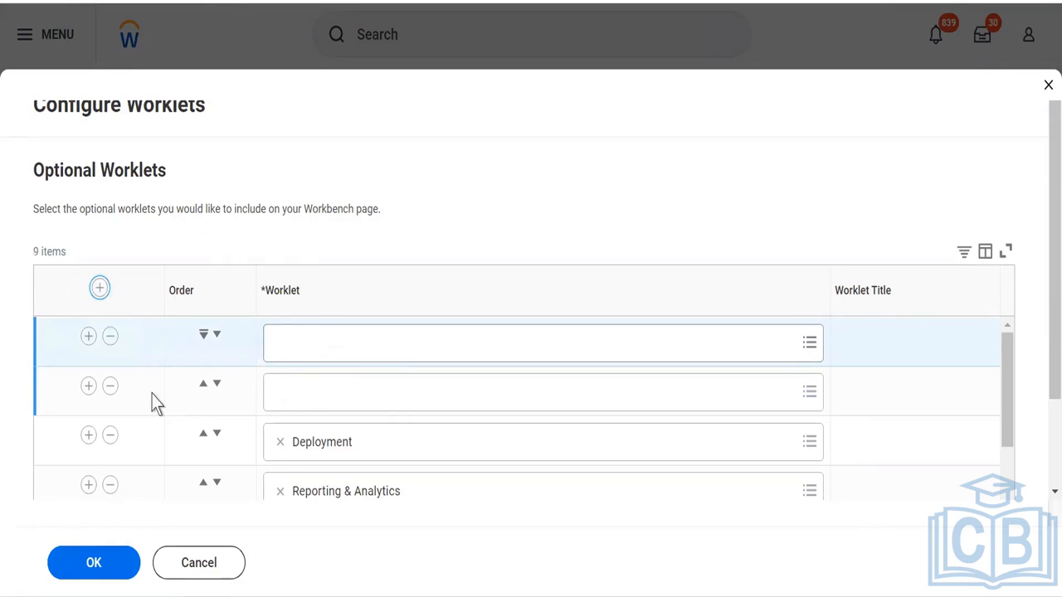
pyautogui.click(111, 386)
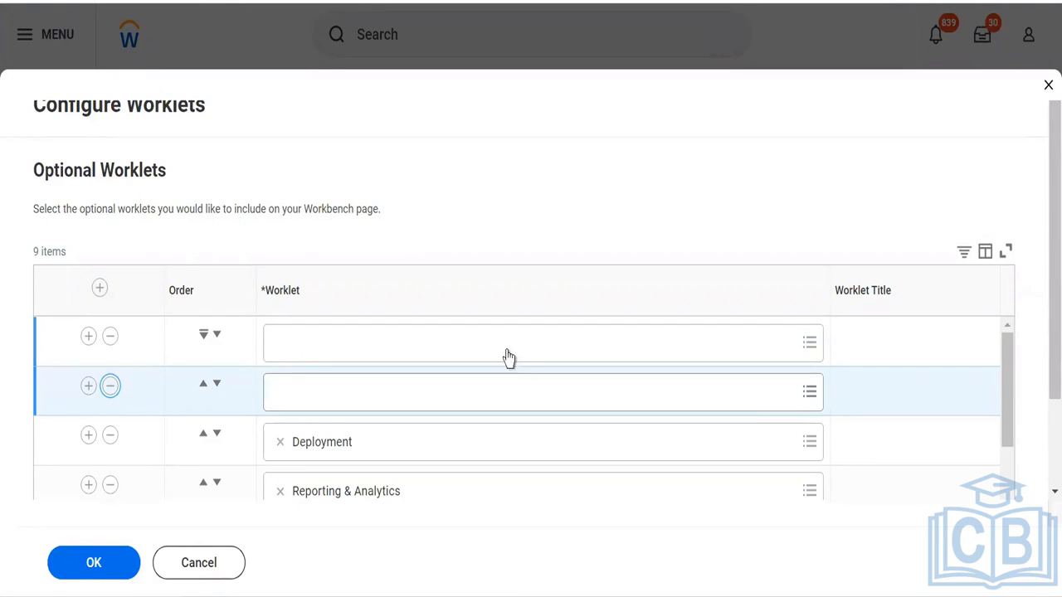
# - Browse the Default Worklets and All categories of worklet choices for the empty first row
pyautogui.click(383, 348)
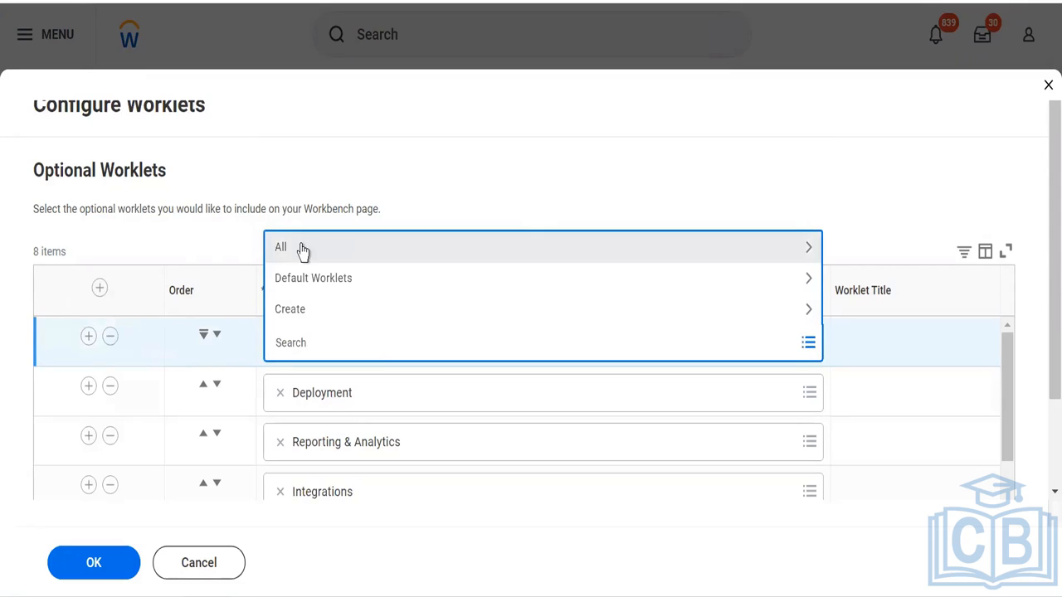
pyautogui.click(337, 282)
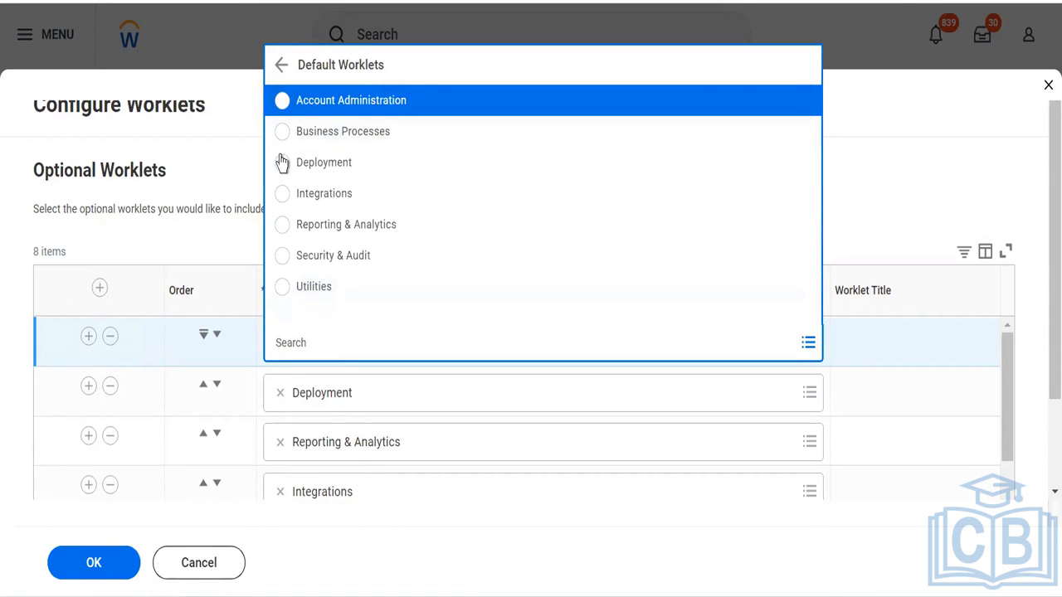
pyautogui.click(282, 65)
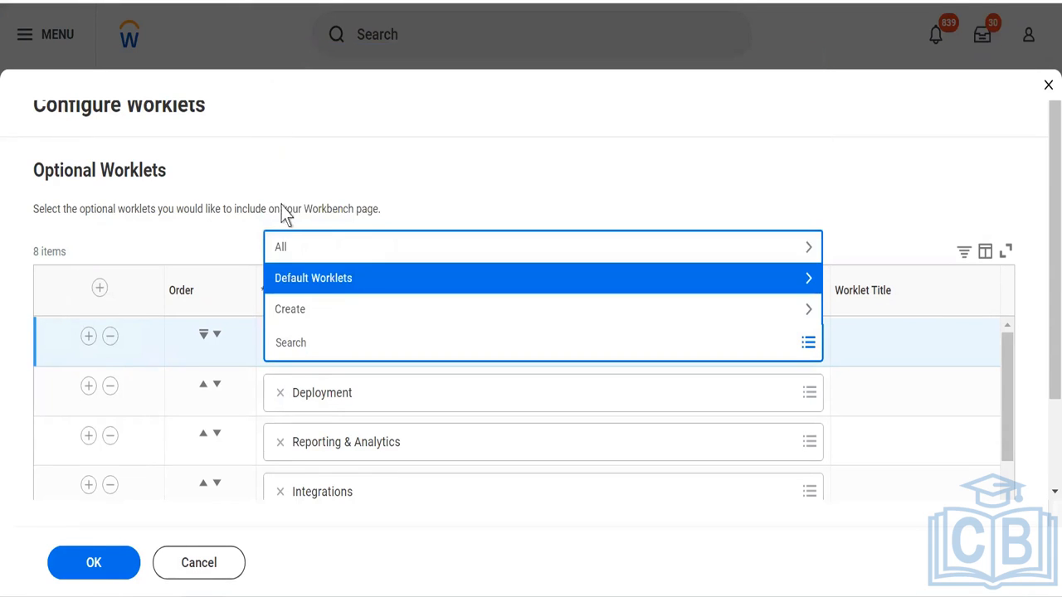
pyautogui.click(287, 248)
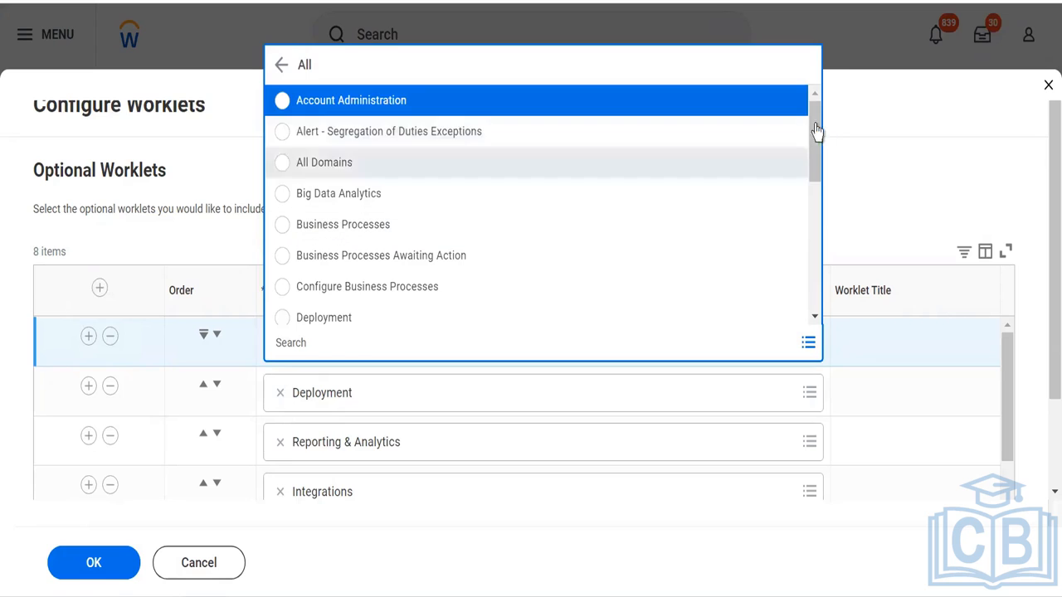
pyautogui.moveTo(818, 134); pyautogui.dragTo(833, 286)
pyautogui.click(300, 351)
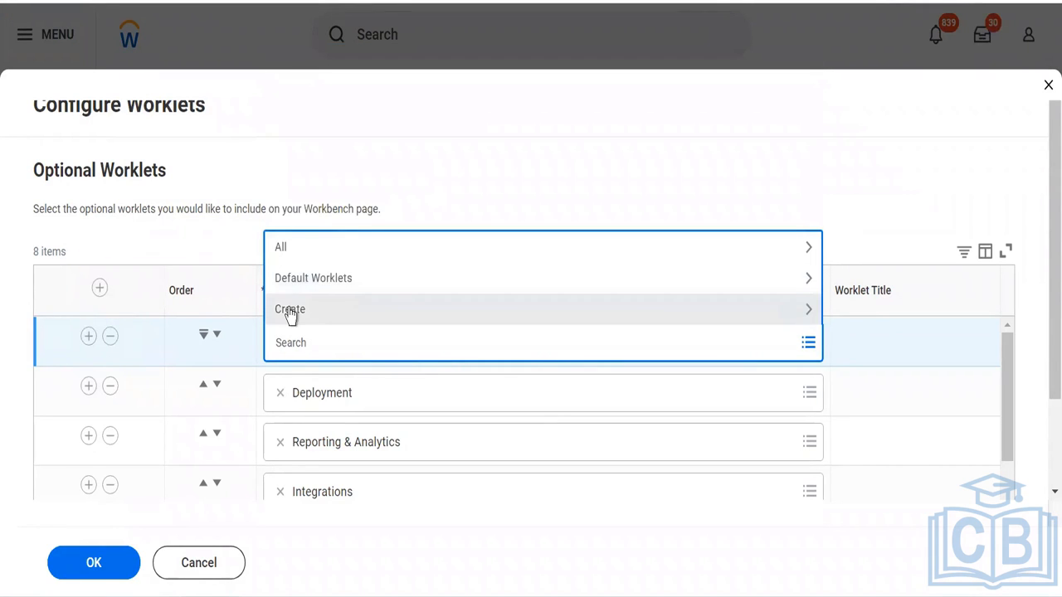
# - Start creating a bulletin worklet from the Create choices of the empty first row
pyautogui.click(290, 312)
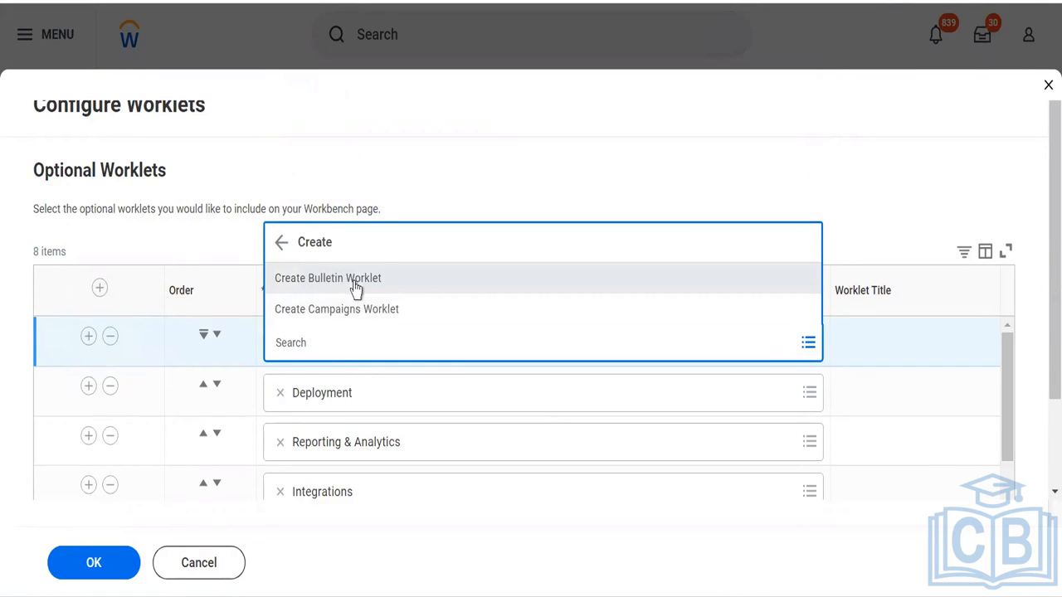
pyautogui.click(355, 283)
pyautogui.click(312, 284)
pyautogui.click(316, 283)
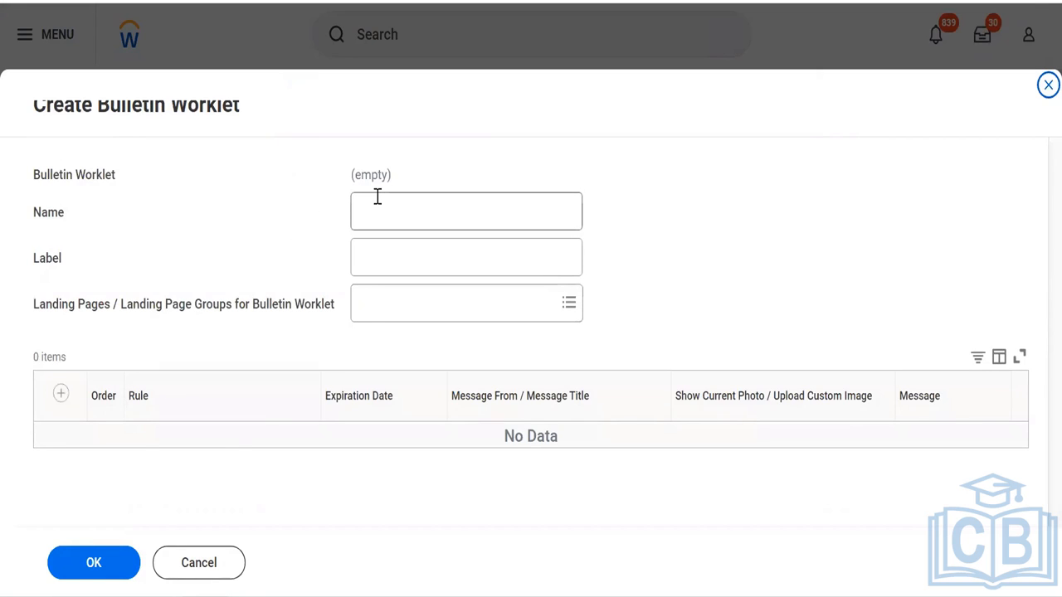
# - Examine the Name and Landing Pages / Landing Page Groups for Bulletin Worklet fields of the bulletin worklet form
pyautogui.click(378, 196)
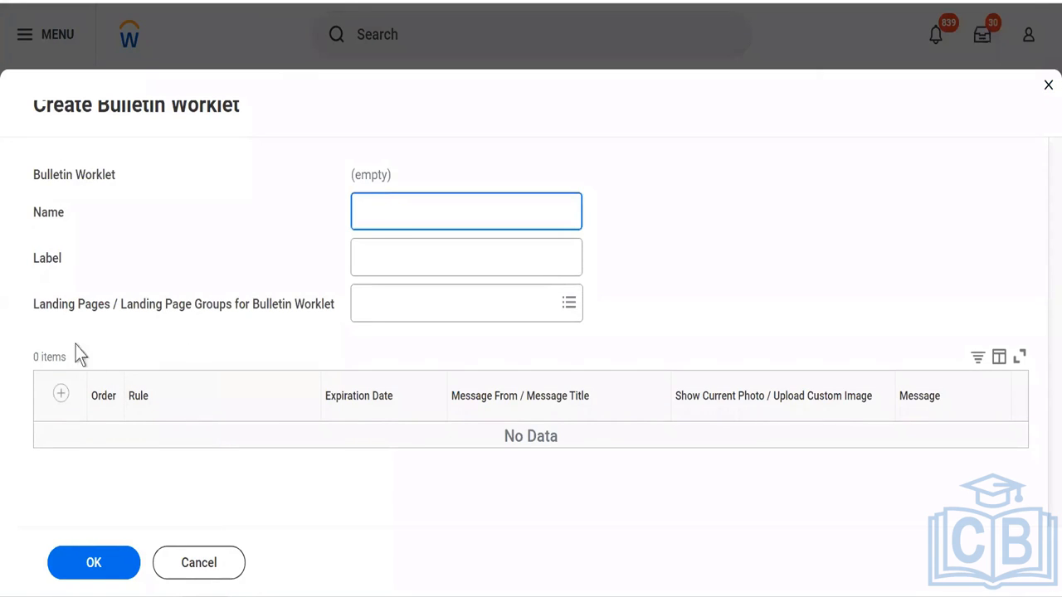
pyautogui.moveTo(61, 305); pyautogui.dragTo(111, 306)
pyautogui.moveTo(187, 320); pyautogui.dragTo(263, 314)
pyautogui.click(275, 314)
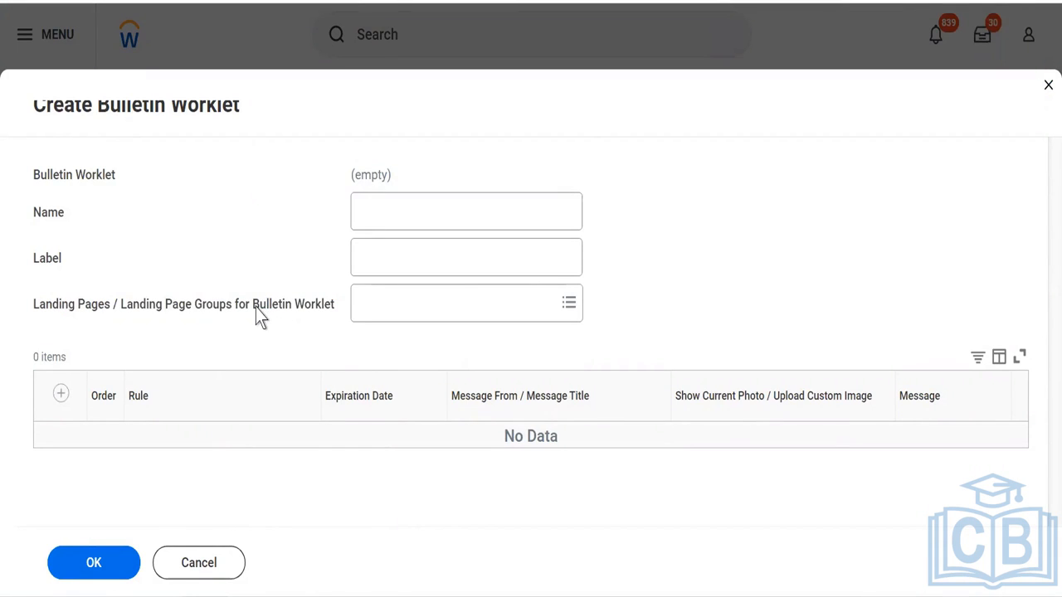
pyautogui.tripleClick(256, 307)
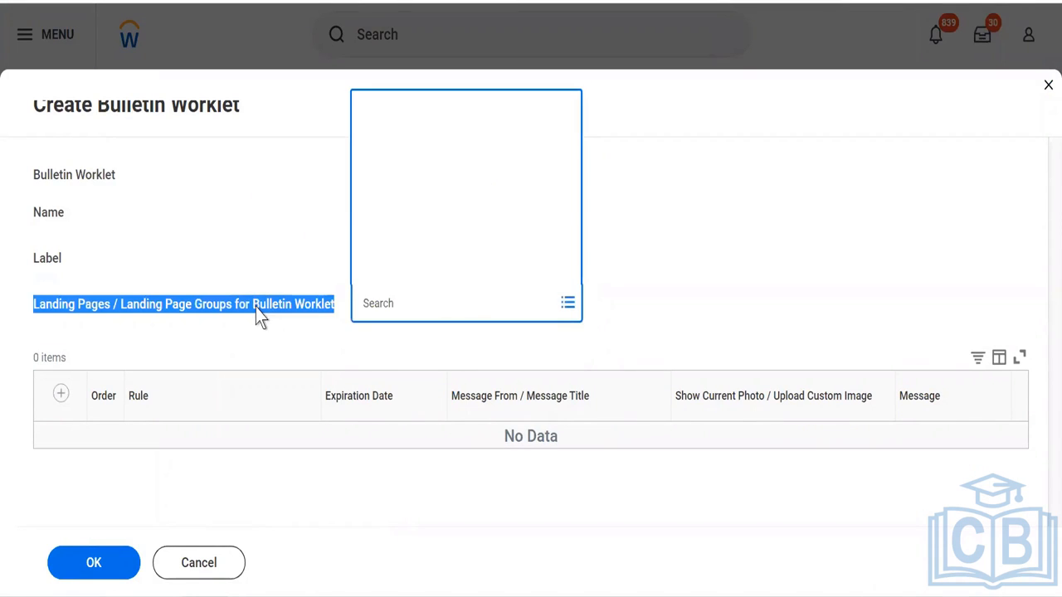
pyautogui.click(278, 326)
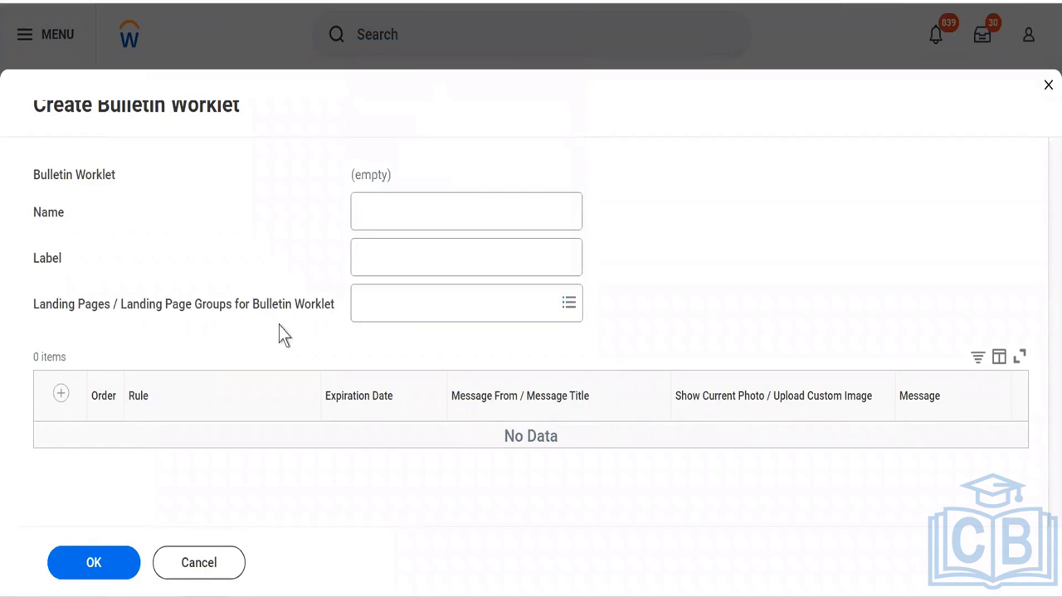
# - Enter "Custom report" as both the name and the label of the bulletin worklet
pyautogui.click(386, 214)
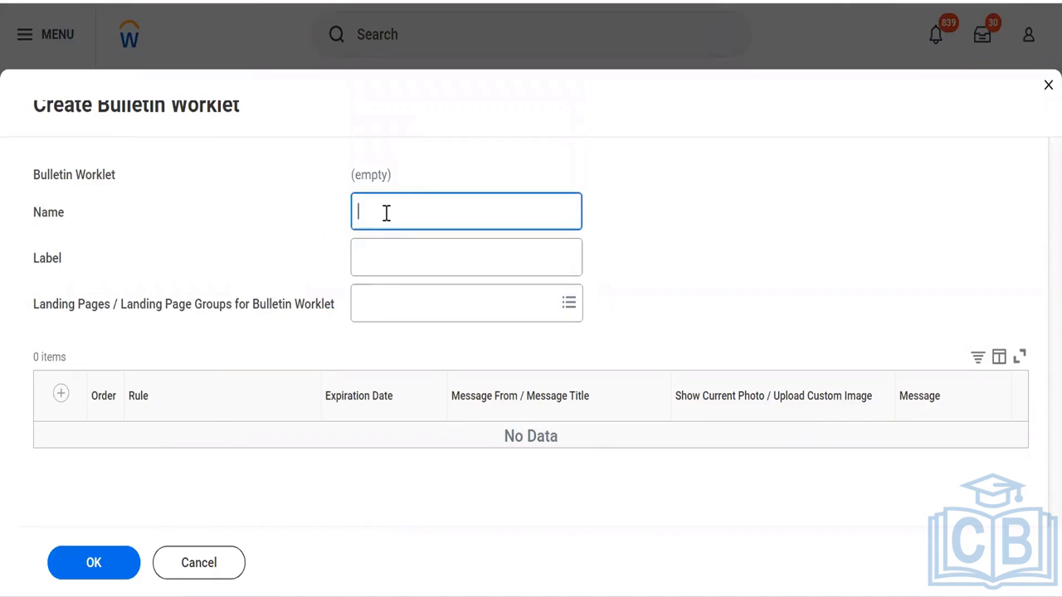
pyautogui.write('Cus')
pyautogui.write('t Report')
pyautogui.click(381, 212)
pyautogui.write('om')
pyautogui.click(375, 262)
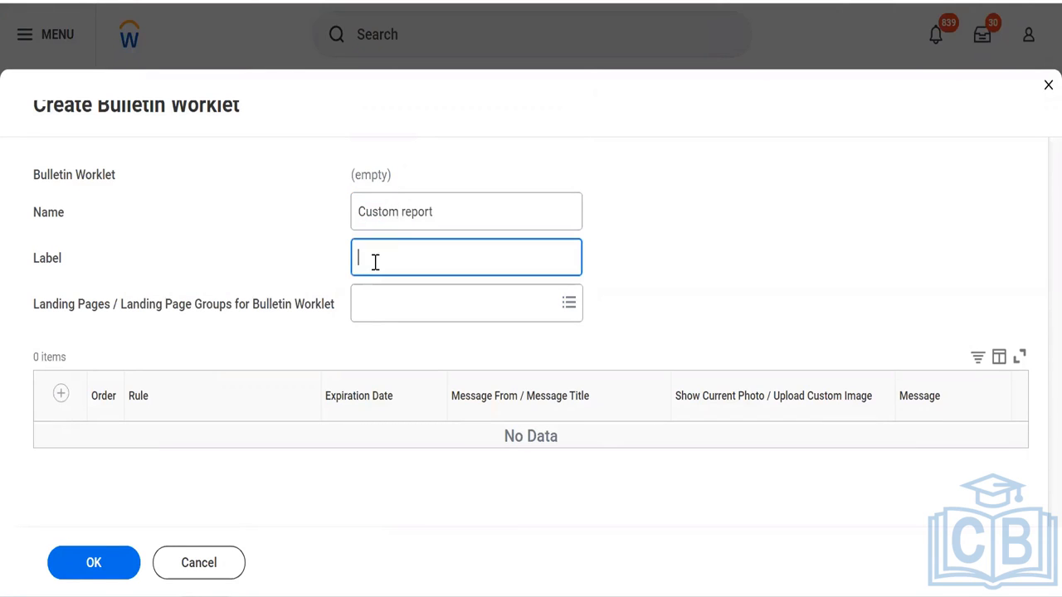
pyautogui.tripleClick(405, 214)
pyautogui.hotkey('ctrl', 'c')
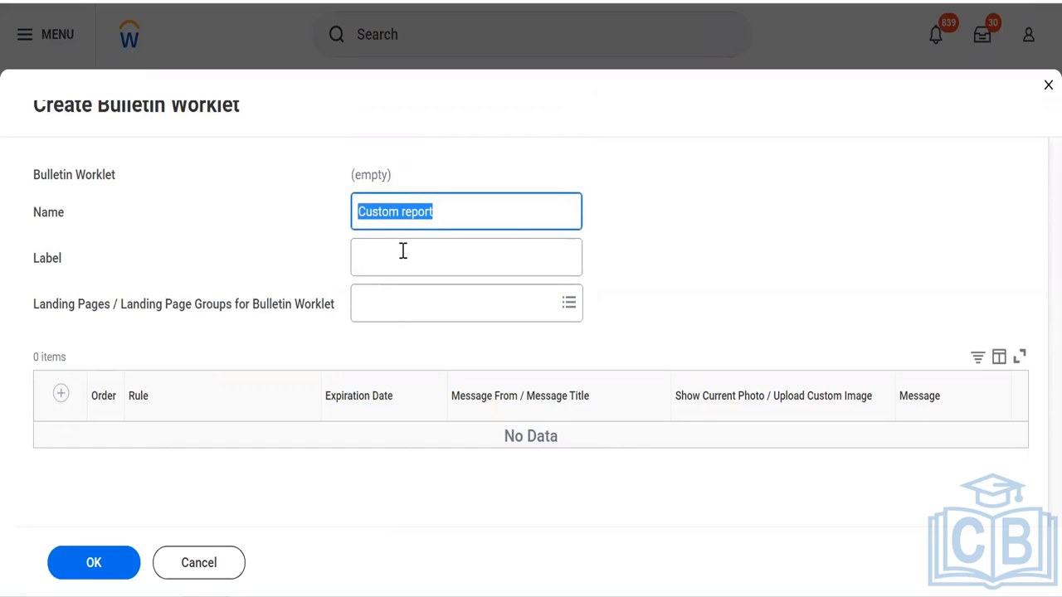
pyautogui.click(402, 252)
pyautogui.hotkey('ctrl', 'v')
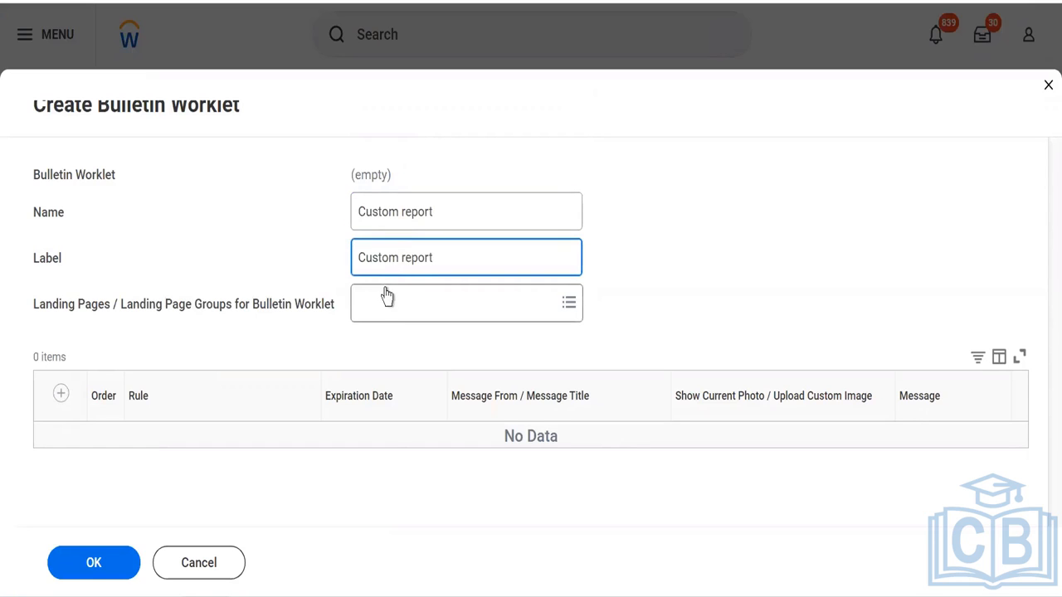
# - Search for WDM8_ in the landing pages and landing page groups of the bulletin worklet
pyautogui.click(386, 297)
pyautogui.write('WDM8_')
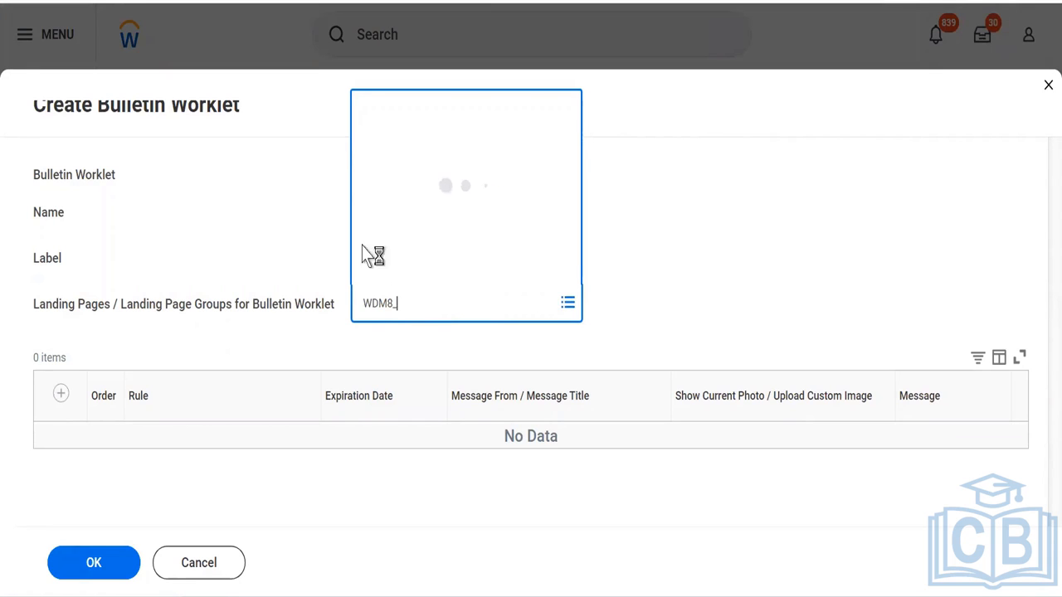
pyautogui.doubleClick(410, 301)
pyautogui.click(410, 301)
# - Clear the landing page search text and cancel the bulletin worklet, discarding its entries
pyautogui.click(199, 564)
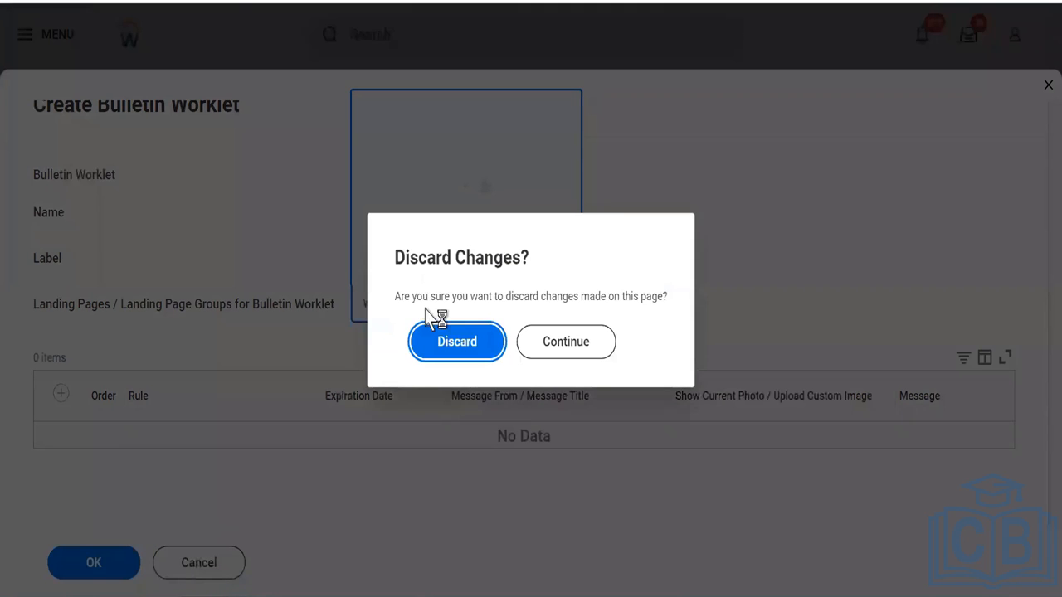
pyautogui.click(441, 347)
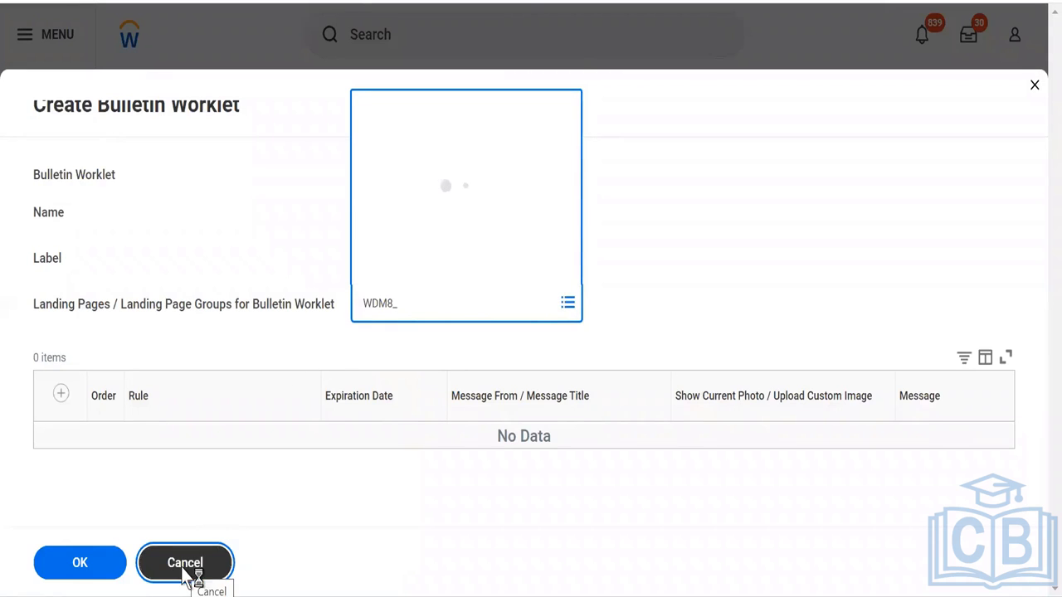
pyautogui.moveTo(402, 305); pyautogui.dragTo(312, 304)
pyautogui.press('BackSpace')
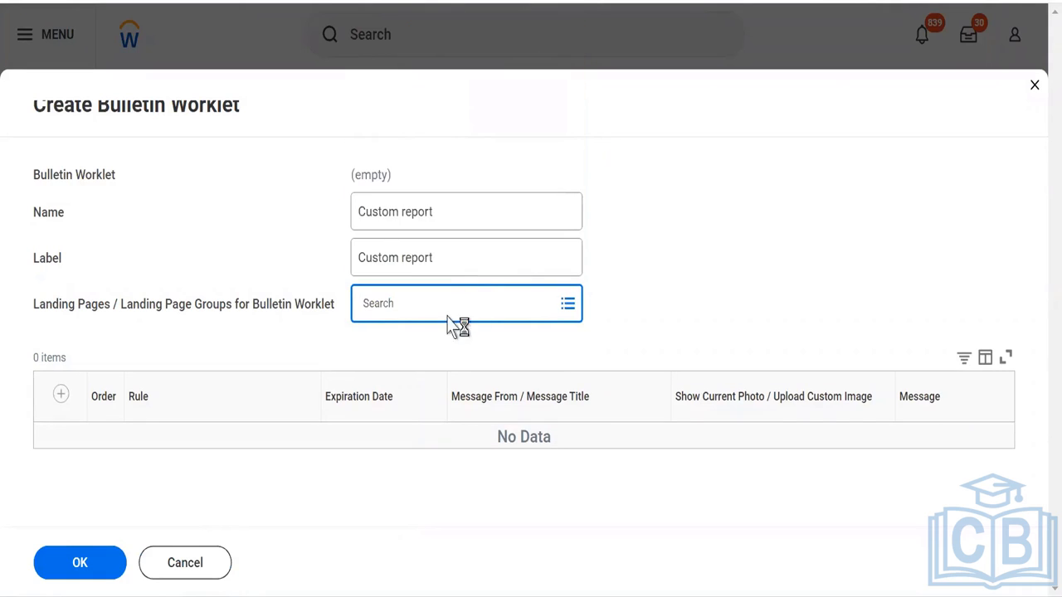
pyautogui.click(177, 563)
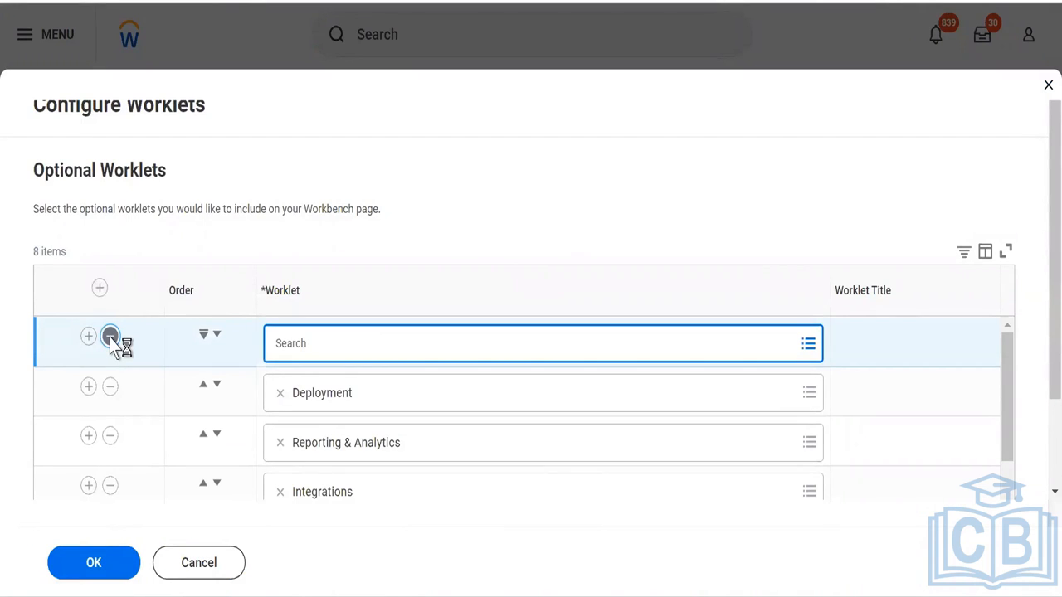
# - Search the worklet choices of the empty first row for "fecruitment"
pyautogui.click(311, 343)
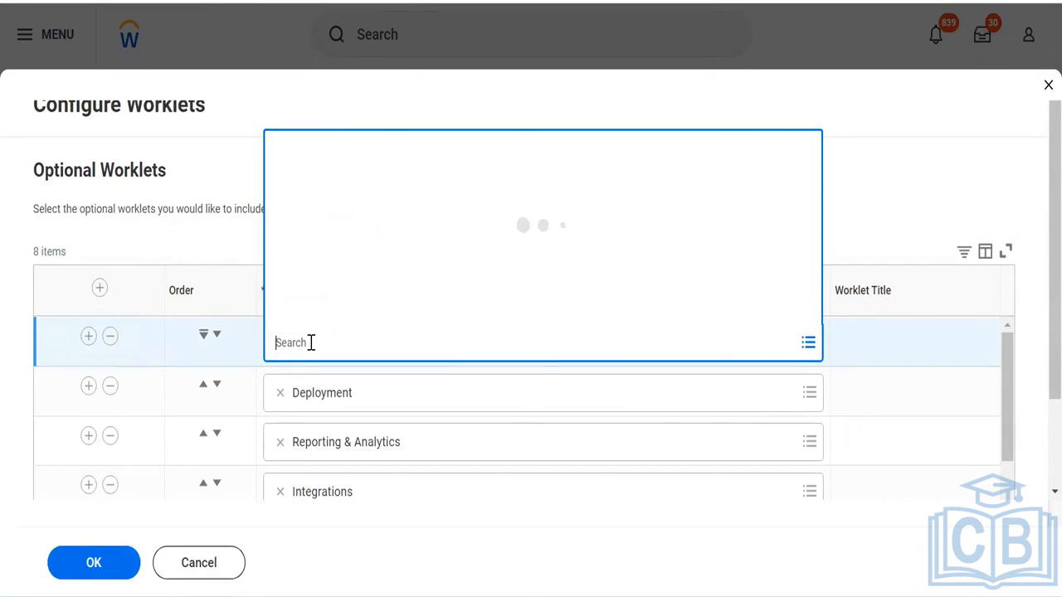
pyautogui.write('fecruitment')
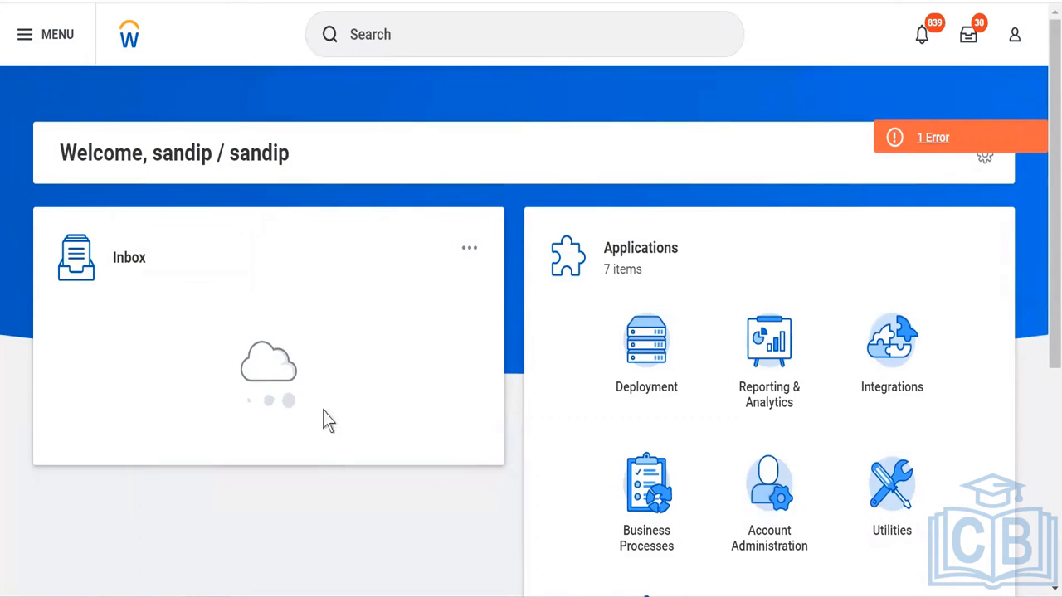
# - Read the details of the page error, close them and reload the home page
pyautogui.click(990, 139)
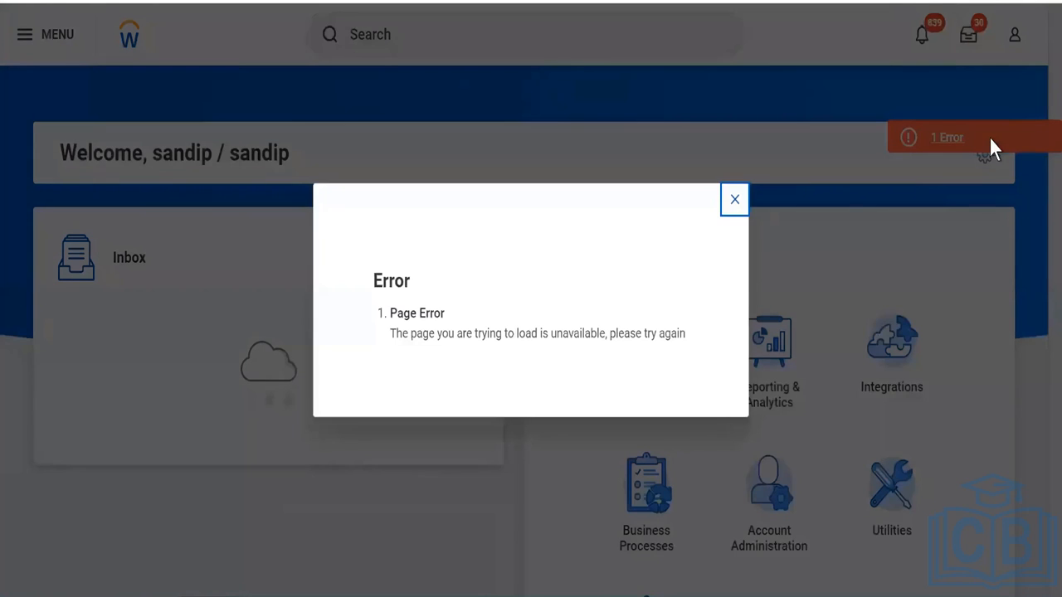
pyautogui.moveTo(467, 333); pyautogui.dragTo(661, 352)
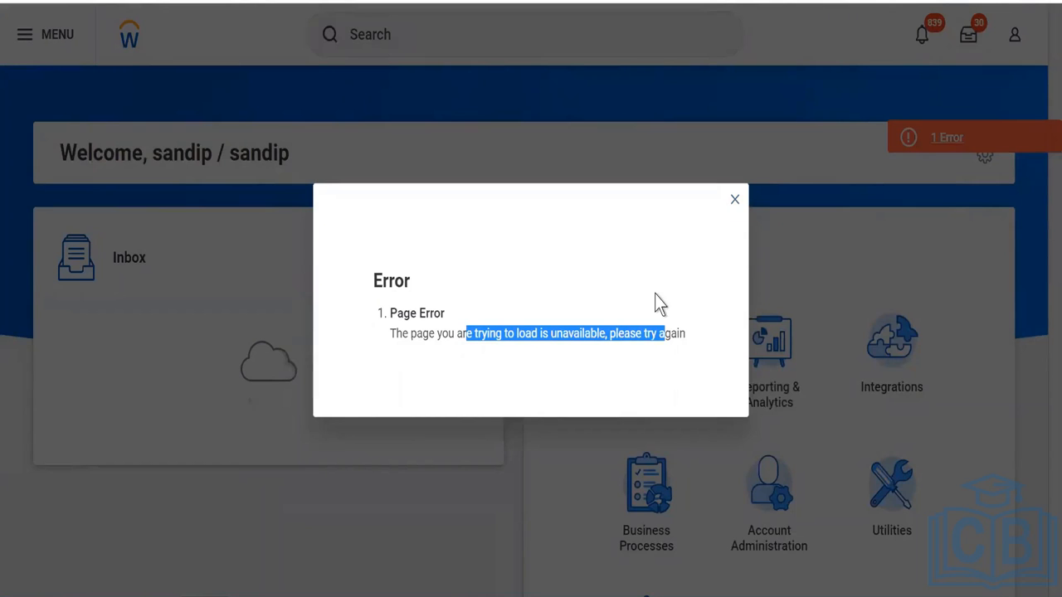
pyautogui.click(736, 201)
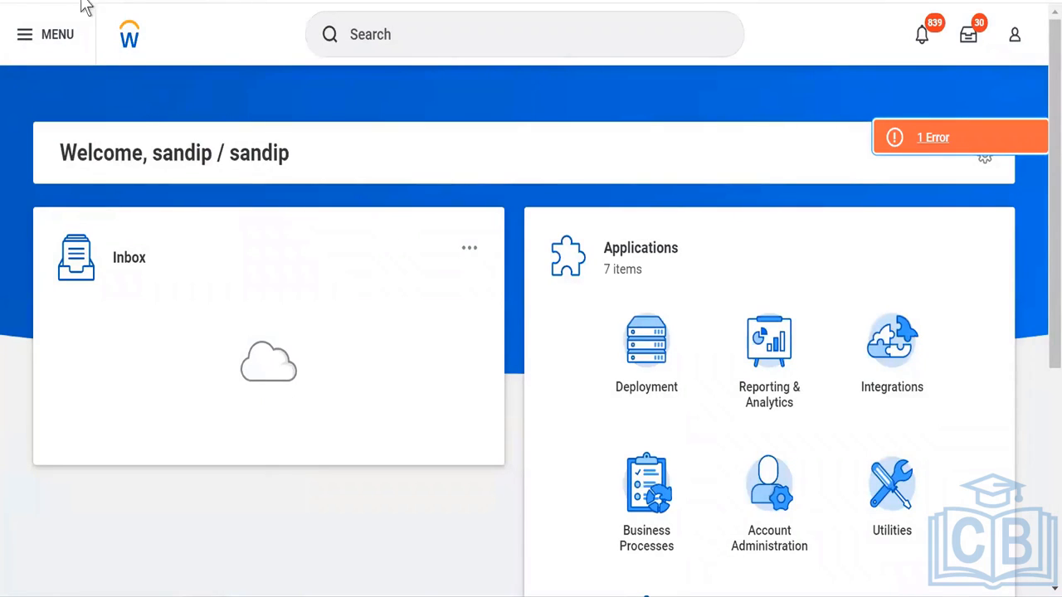
pyautogui.click(127, 40)
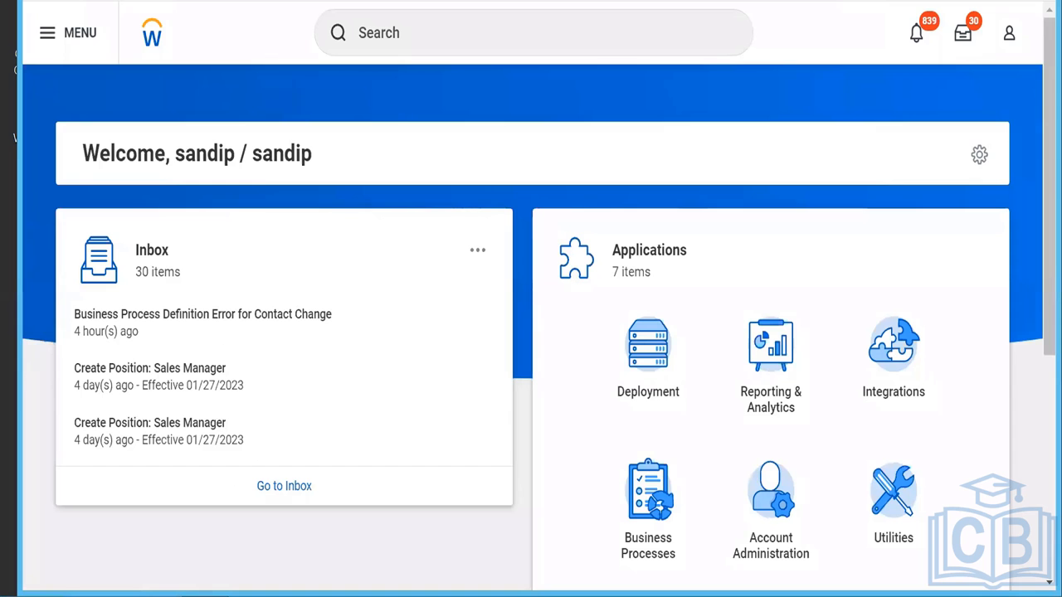
pyautogui.rightClick(793, 47)
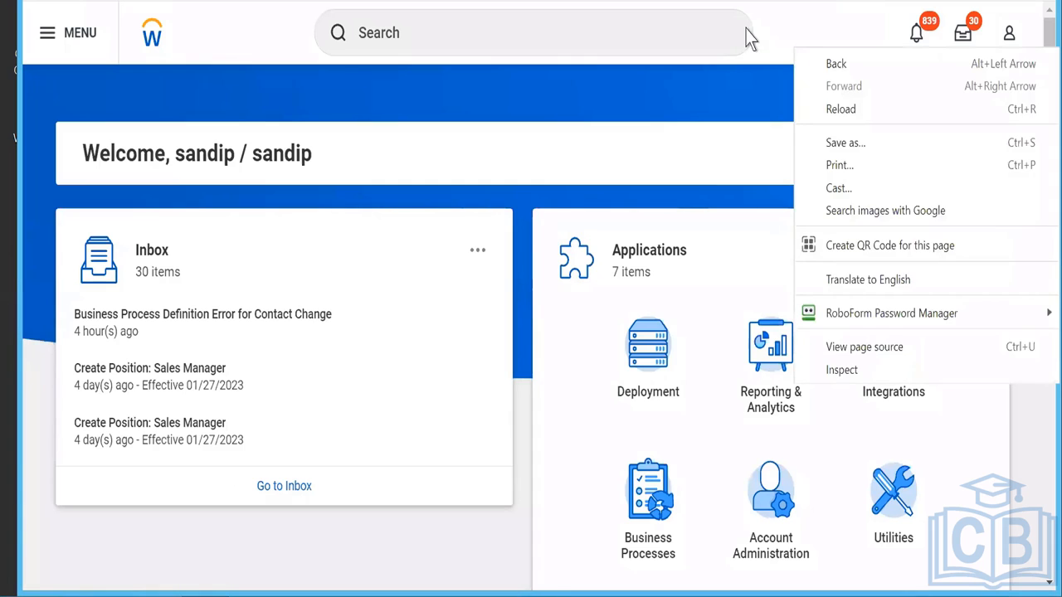
pyautogui.click(761, 25)
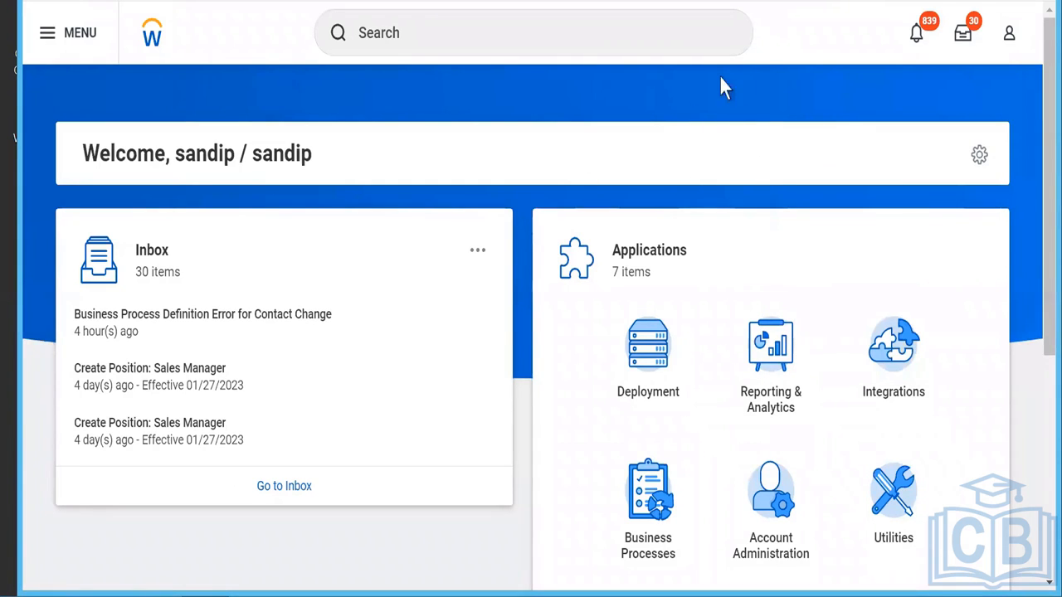
# - Open the profile menu and look through its Sitemap, Favorites, Drive and My Reports entries
pyautogui.click(1006, 46)
pyautogui.moveTo(1031, 324); pyautogui.dragTo(1036, 380)
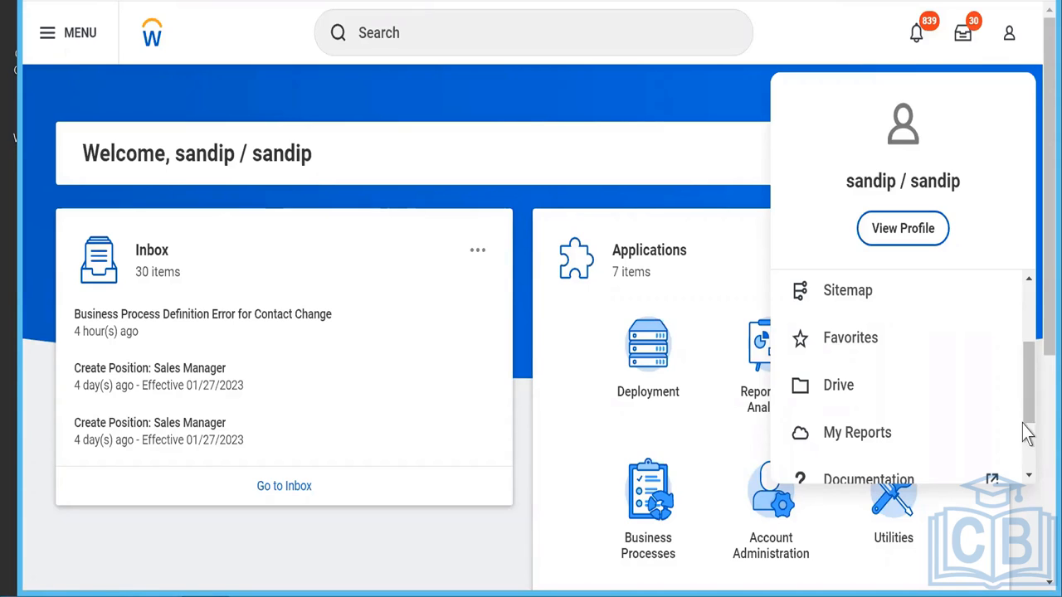
pyautogui.moveTo(1026, 406)
pyautogui.mouseDown()
pyautogui.moveTo(1029, 419)
pyautogui.moveTo(1028, 391)
pyautogui.mouseUp()
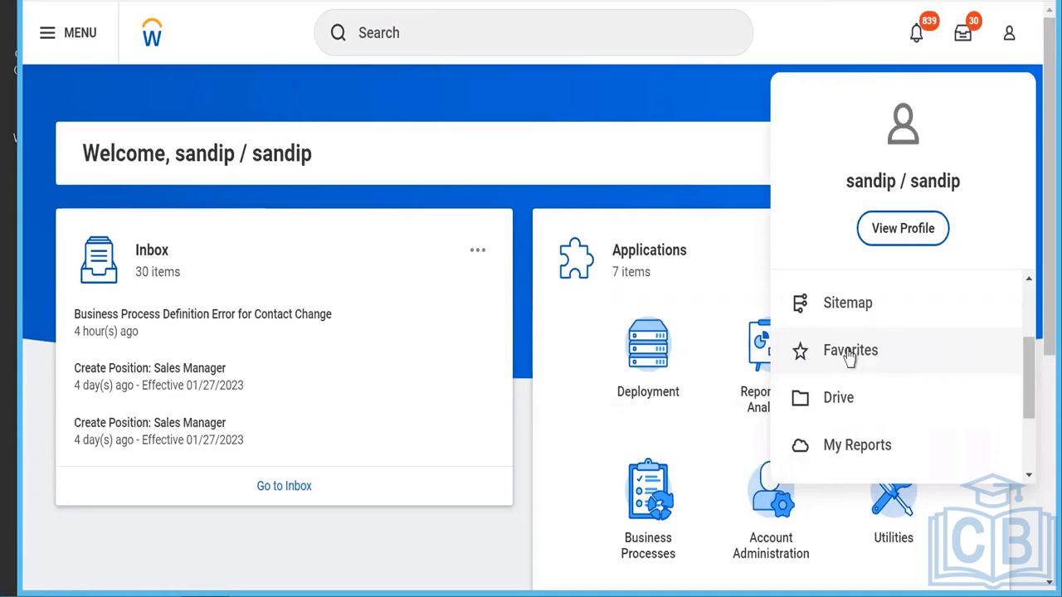
# - Open the Favorites page with the favorite reports and tasks, and look at the recent searches
pyautogui.click(849, 352)
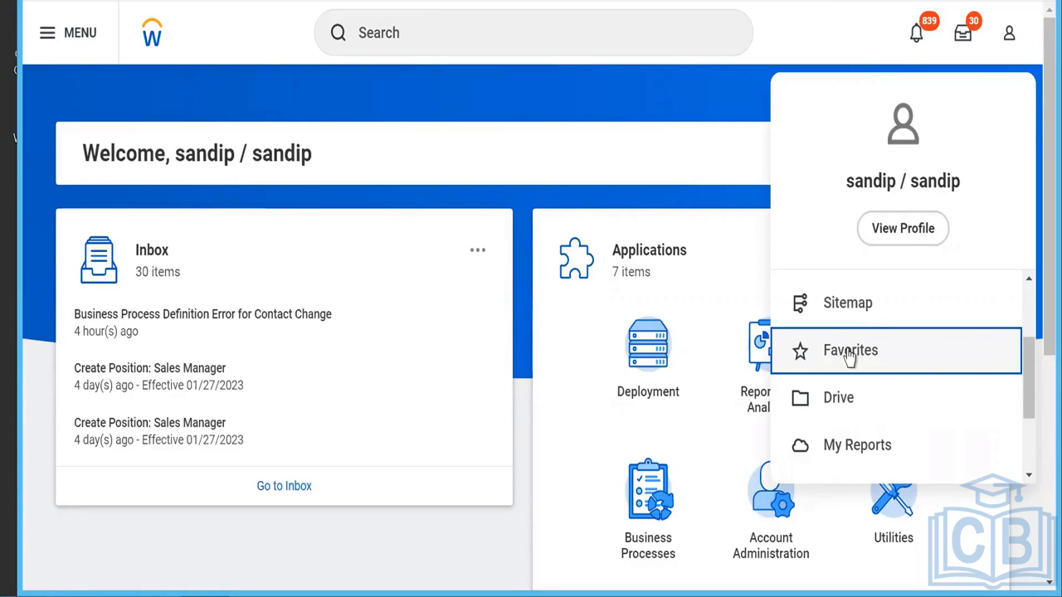
pyautogui.press('Escape')
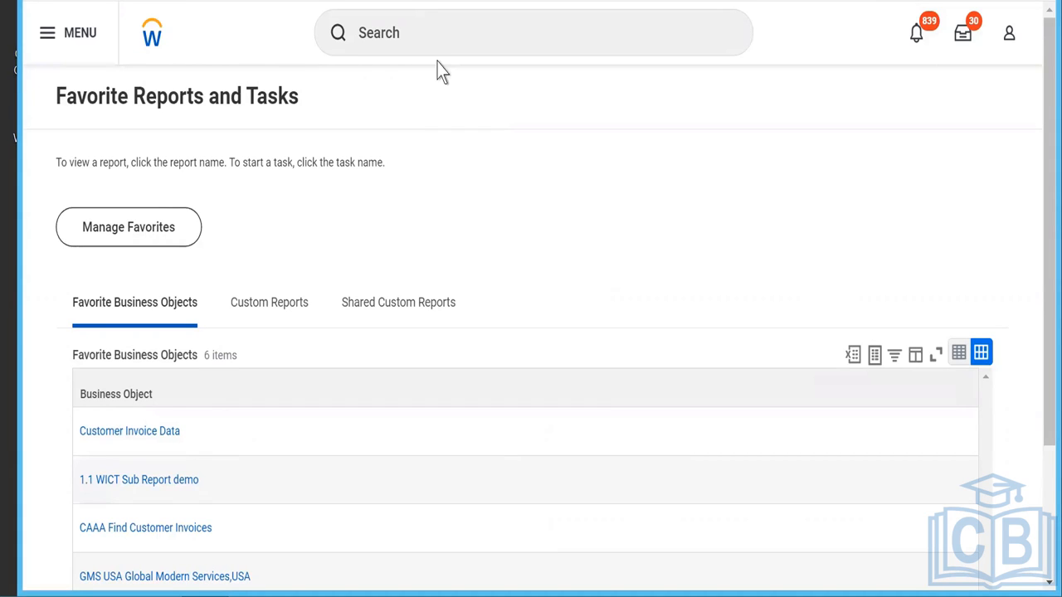
pyautogui.click(372, 24)
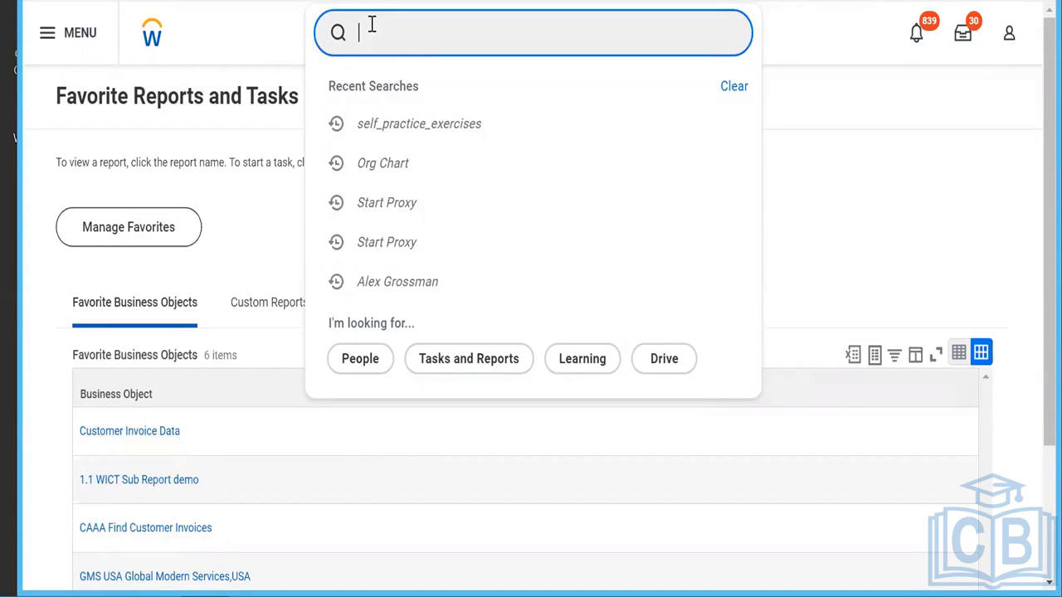
pyautogui.click(272, 215)
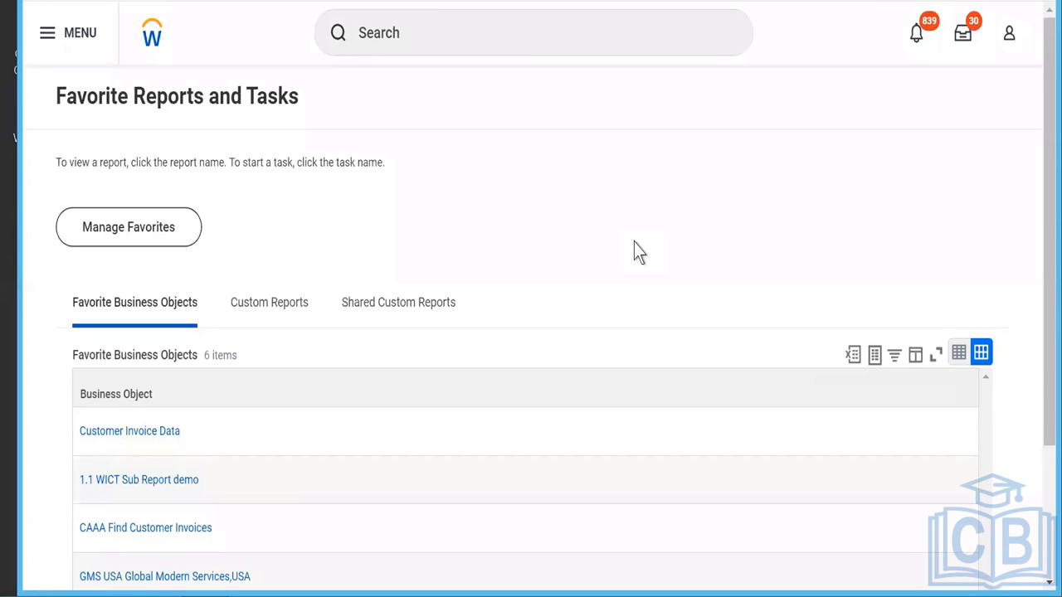
# - Search for the employee by first name, open the EXECUTIVE employee's profile at PRAM AG ACCOUNTING and view the Compensation details
pyautogui.click(510, 27)
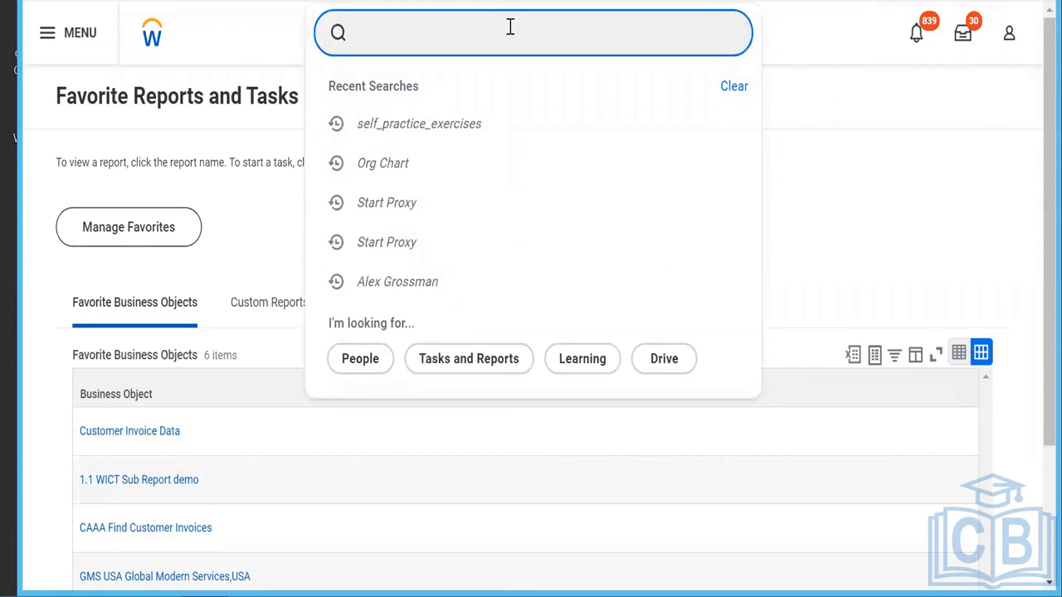
pyautogui.write('logan')
pyautogui.press('Return')
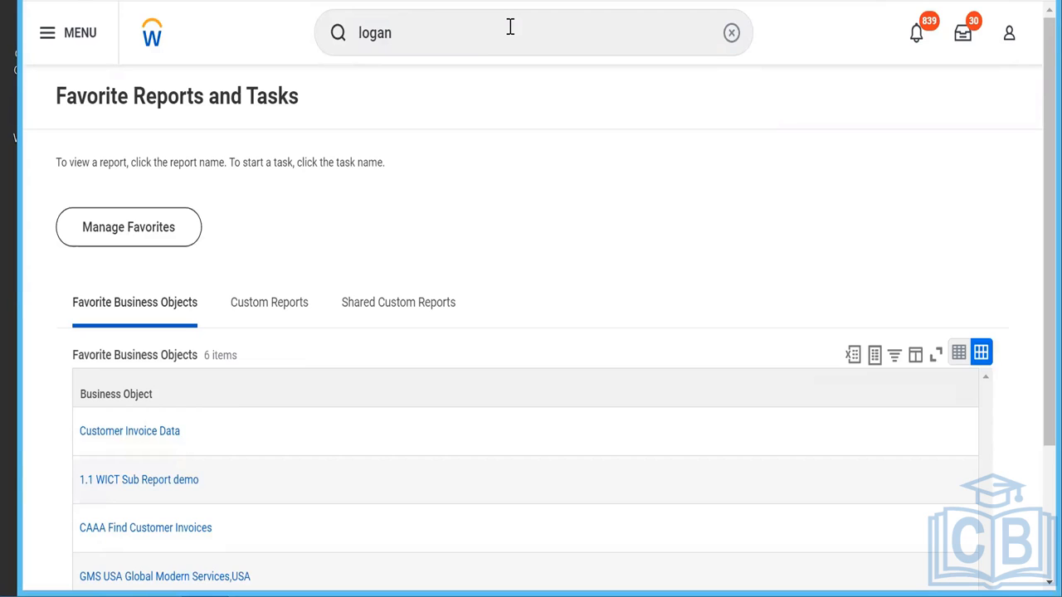
pyautogui.press('Return')
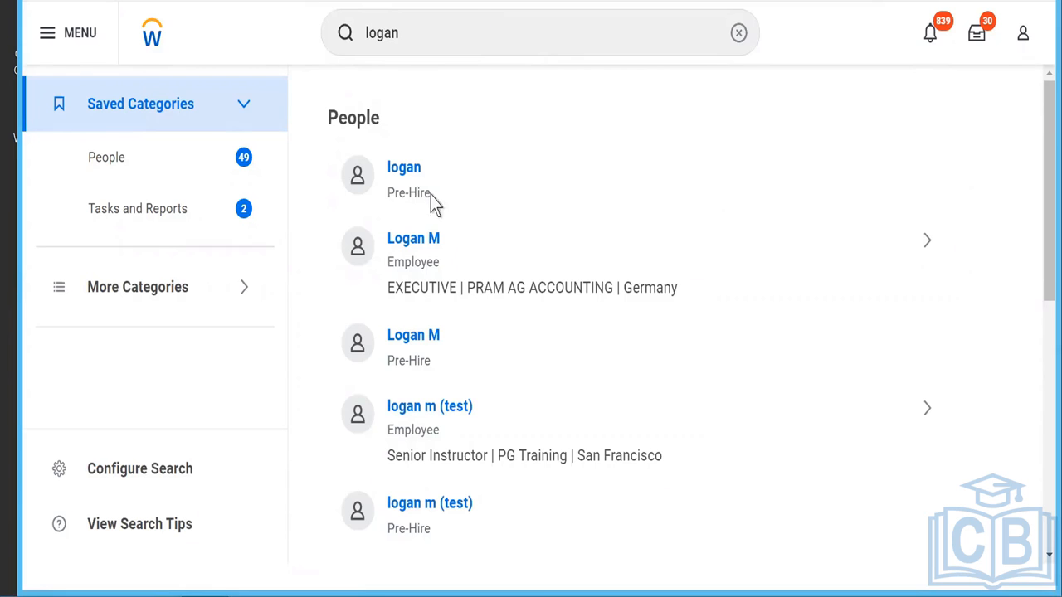
pyautogui.click(415, 241)
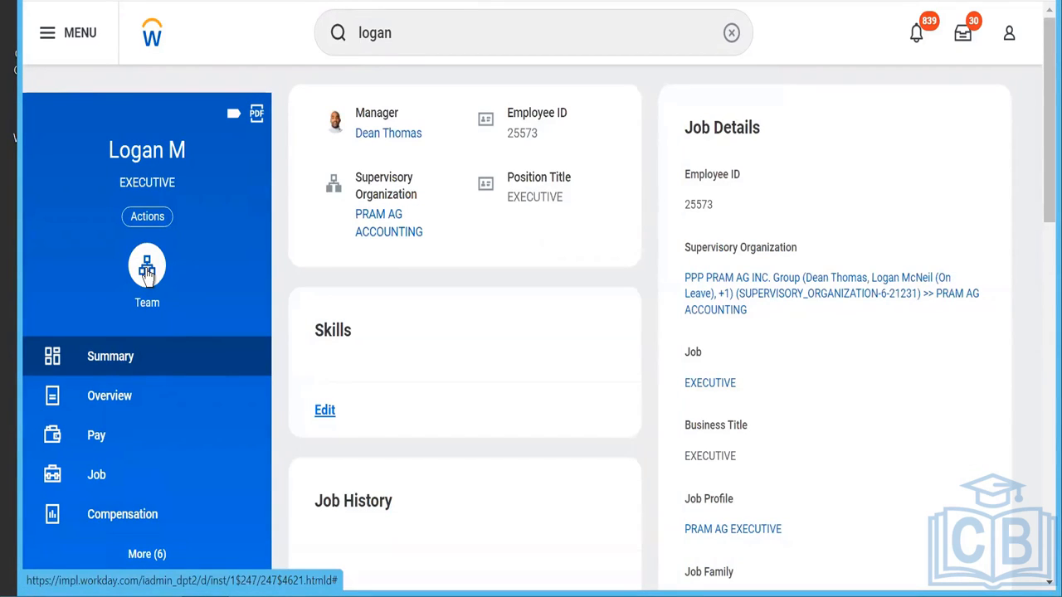
pyautogui.click(112, 519)
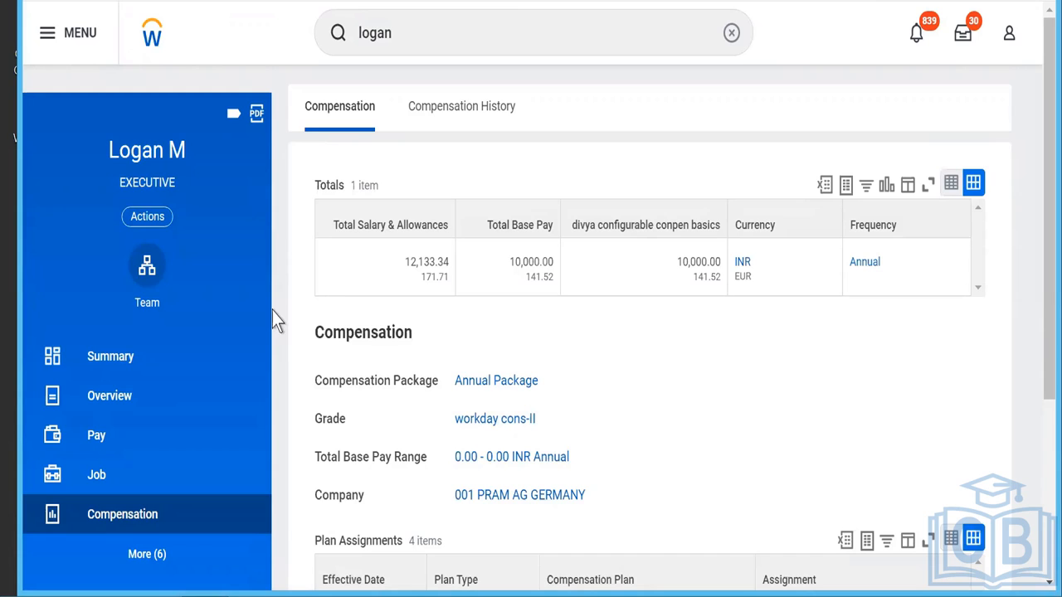
# - Open the second Create Position: Sales Manager task in the Inbox and review its Revise Position Request form, including comments and process history
pyautogui.click(961, 38)
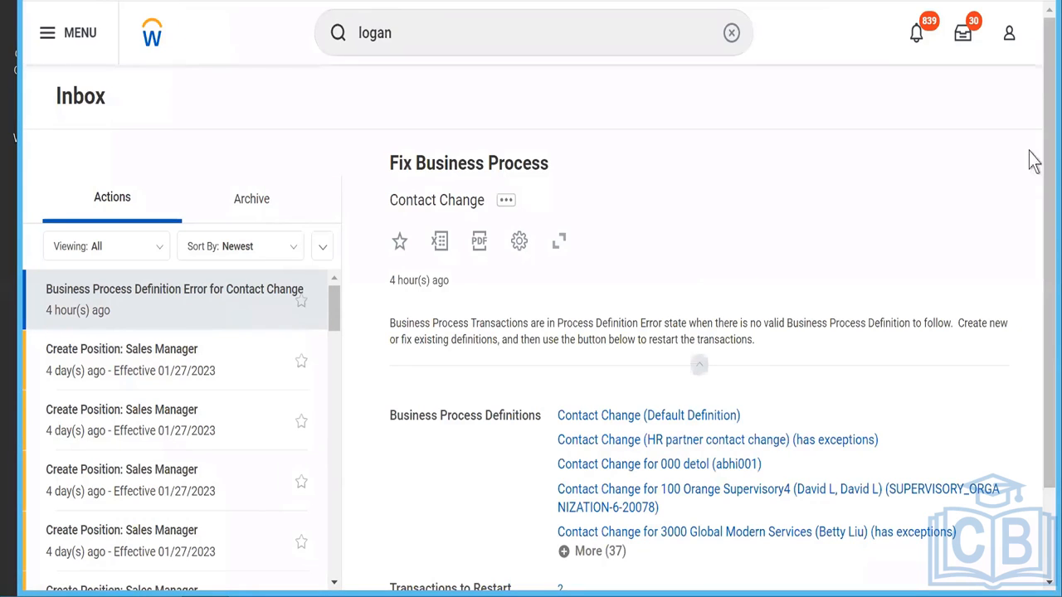
pyautogui.scroll(-1, 1045, 304)
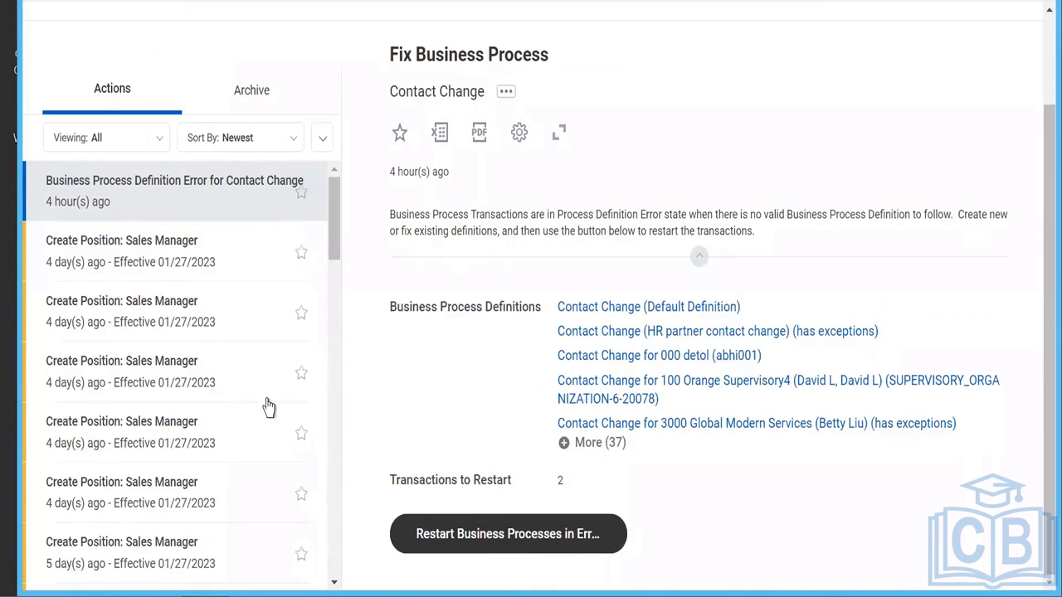
pyautogui.click(137, 311)
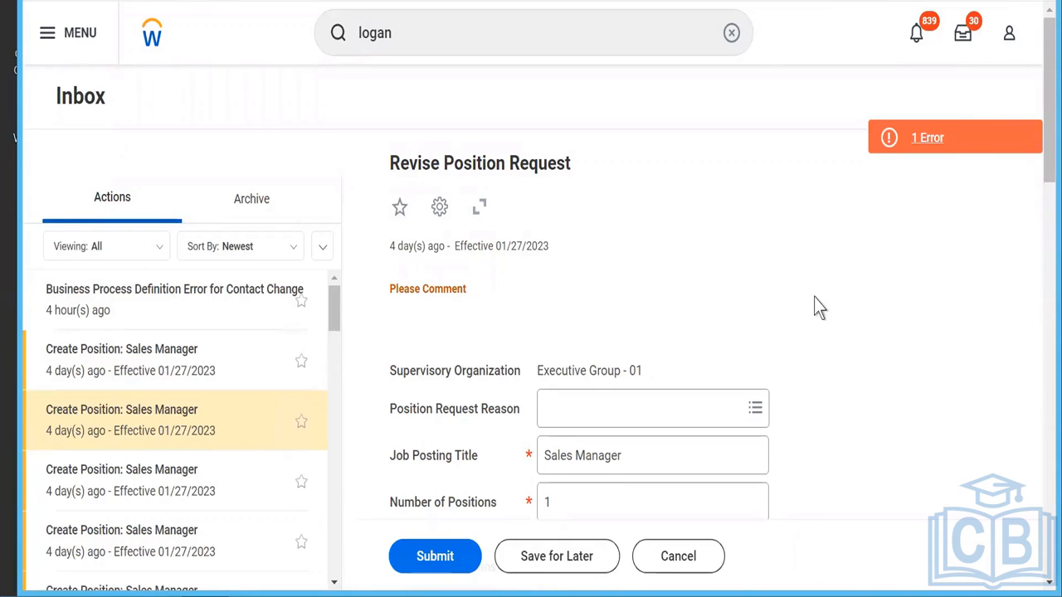
pyautogui.moveTo(1044, 159); pyautogui.dragTo(1044, 493)
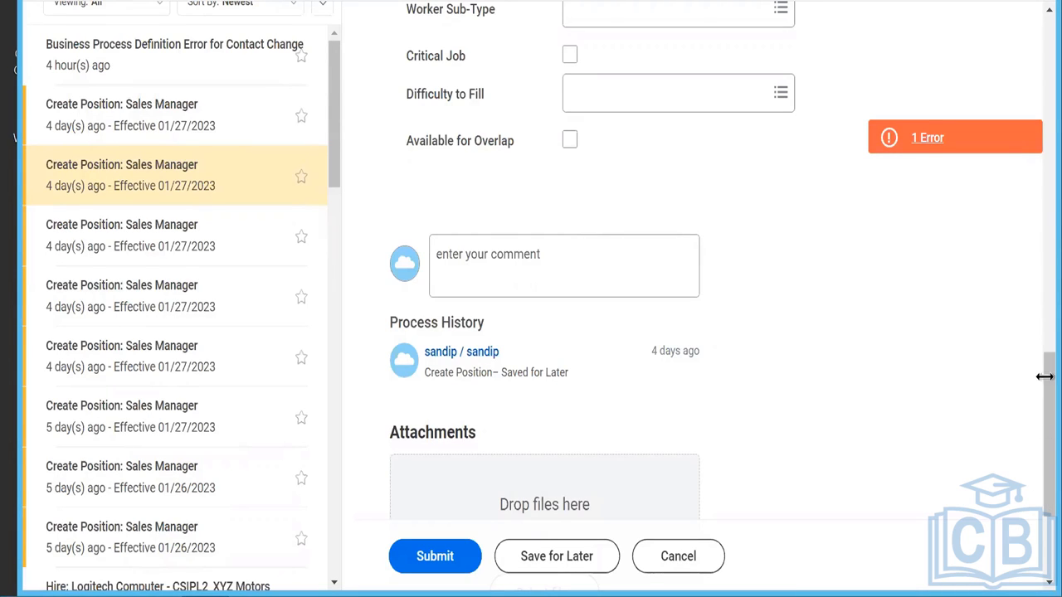
pyautogui.rightClick(1043, 54)
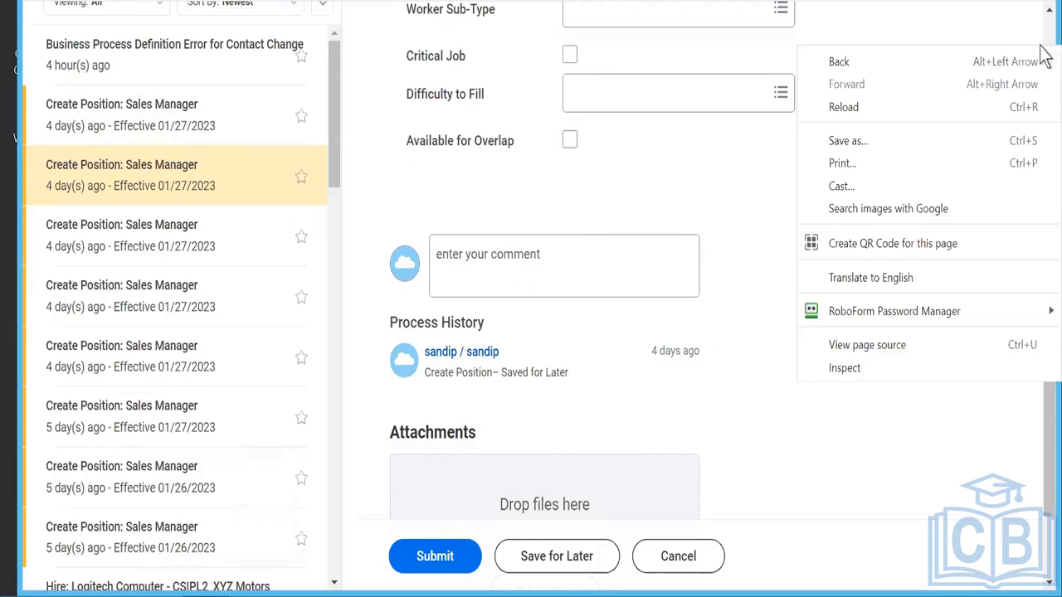
pyautogui.scroll(6, 1045, 42)
pyautogui.scroll(8, 1044, 42)
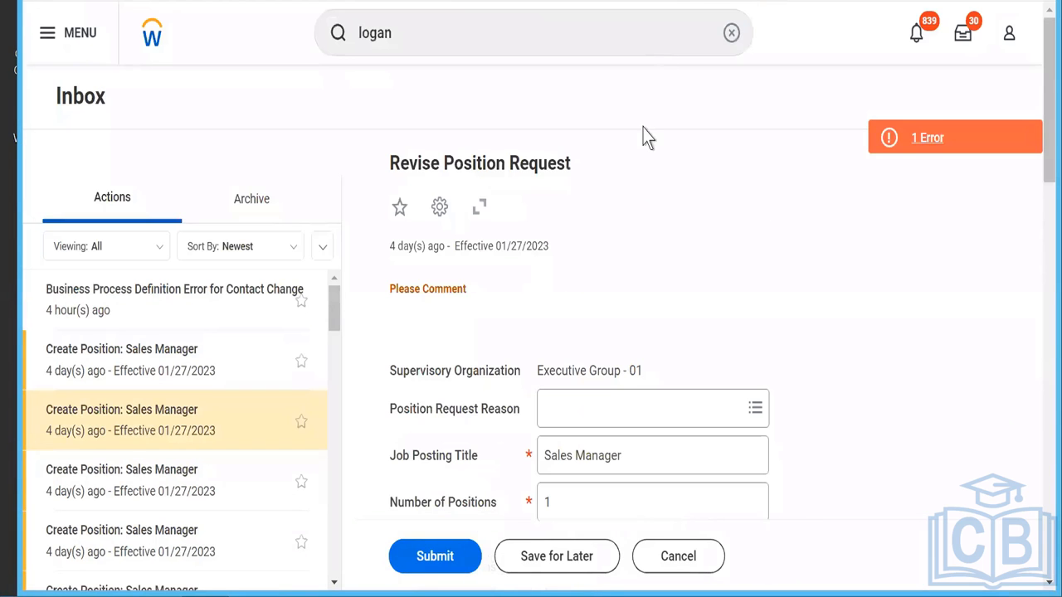
# - Submit the Revise Position Request for Sales Manager and return to the home page
pyautogui.rightClick(654, 301)
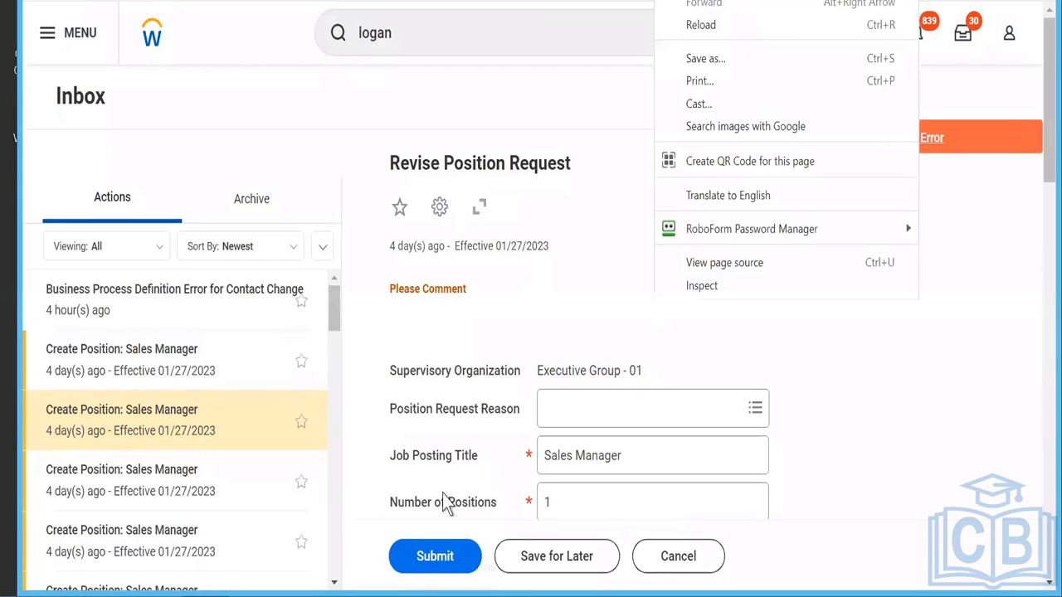
pyautogui.click(431, 565)
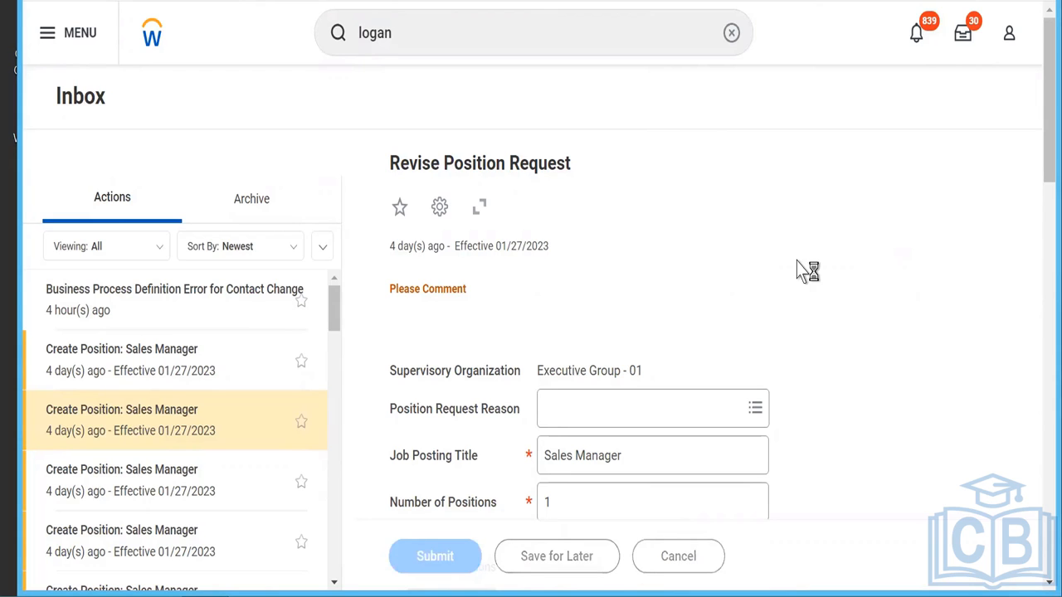
pyautogui.click(152, 33)
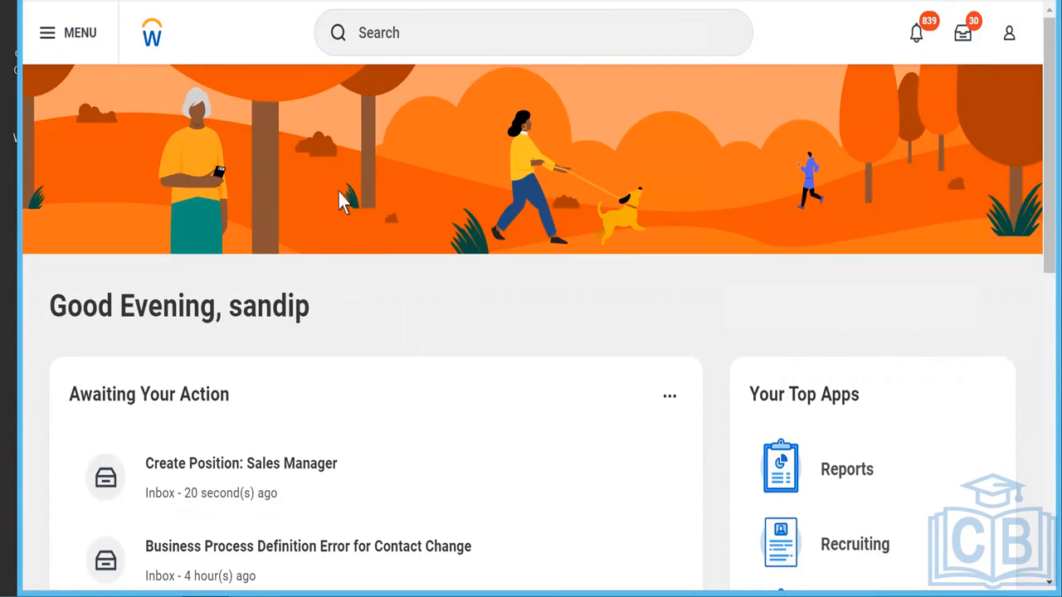
pyautogui.click(147, 40)
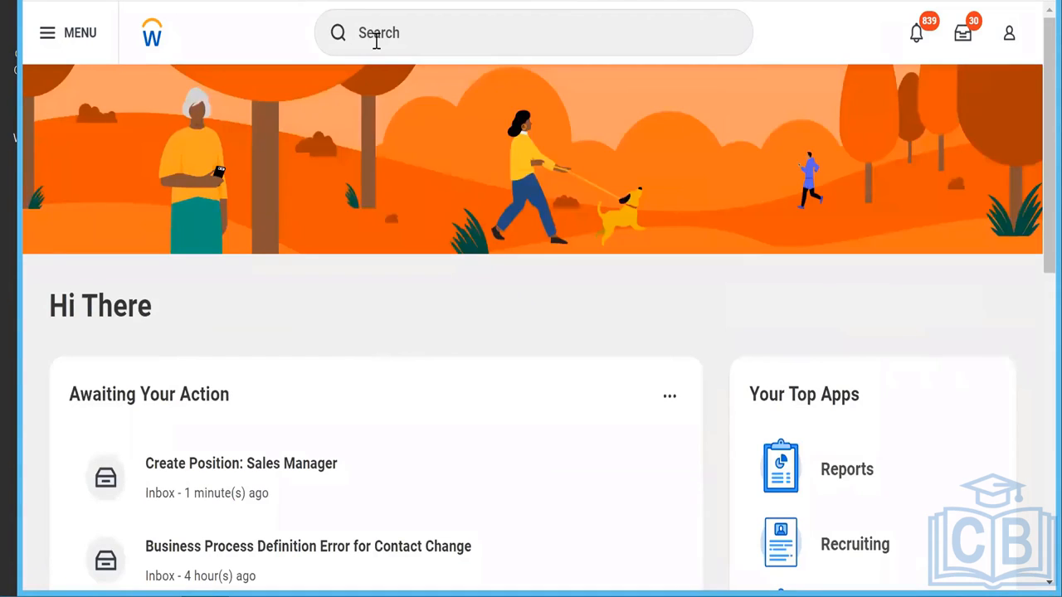
# - Enter the abbreviated search "cre sup org" and erase its last two words
pyautogui.click(376, 40)
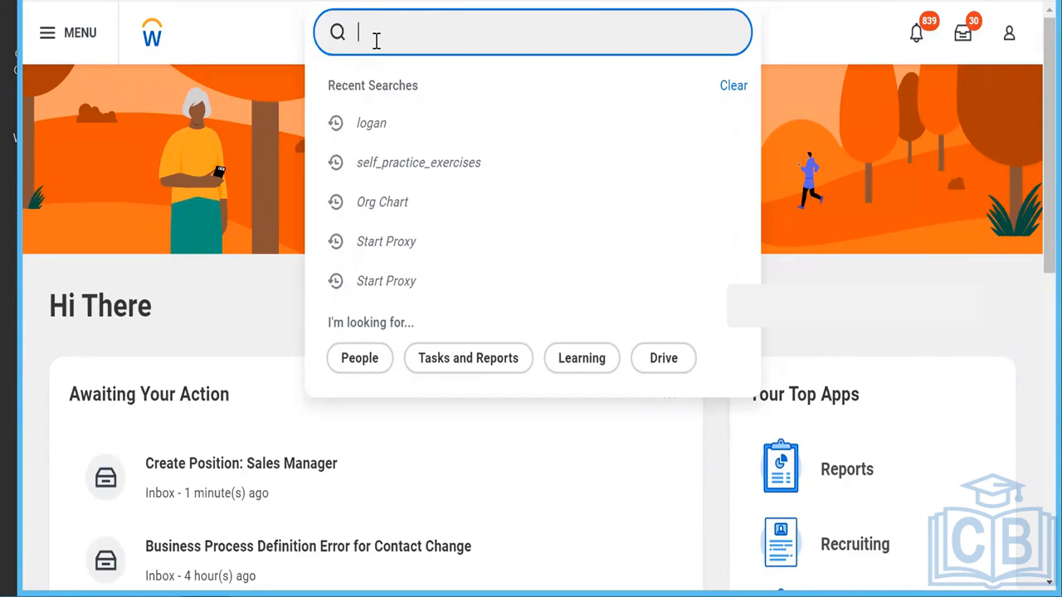
pyautogui.write('cre sup org')
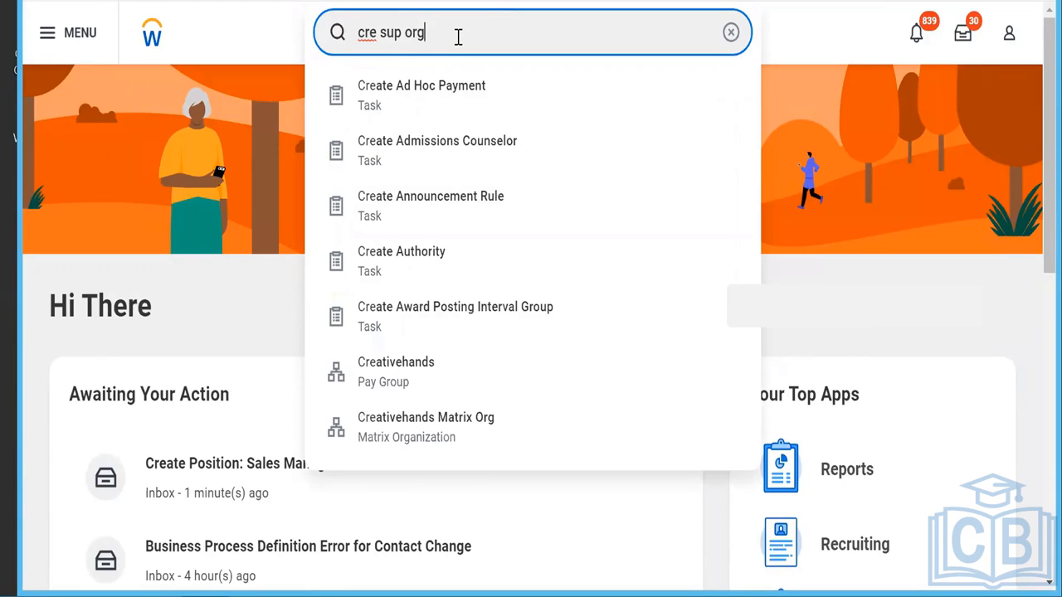
pyautogui.press('BackSpace')
pyautogui.press('BackSpace')
pyautogui.press('BackSpace')
pyautogui.press('BackSpace')
pyautogui.press('BackSpace')
pyautogui.press('BackSpace')
pyautogui.press('BackSpace')
pyautogui.press('BackSpace')
# - Search for tasks with the abbreviation "cre loc", re-entering the whole text
pyautogui.write('loc')
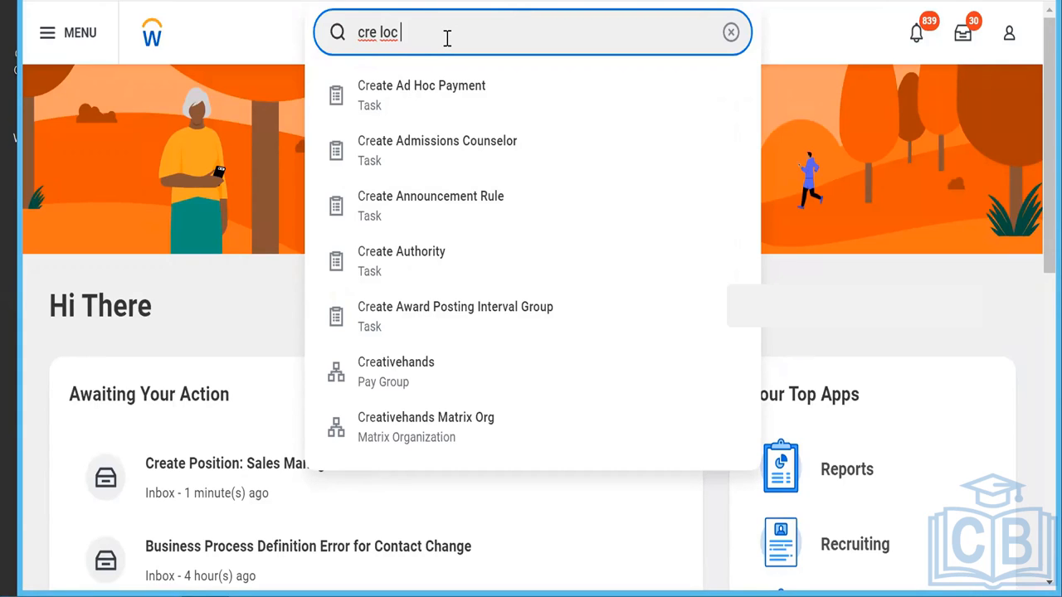
pyautogui.press('BackSpace')
pyautogui.press('BackSpace')
pyautogui.press('BackSpace')
pyautogui.press('BackSpace')
pyautogui.press('BackSpace')
pyautogui.press('BackSpace')
pyautogui.press('BackSpace')
pyautogui.press('BackSpace')
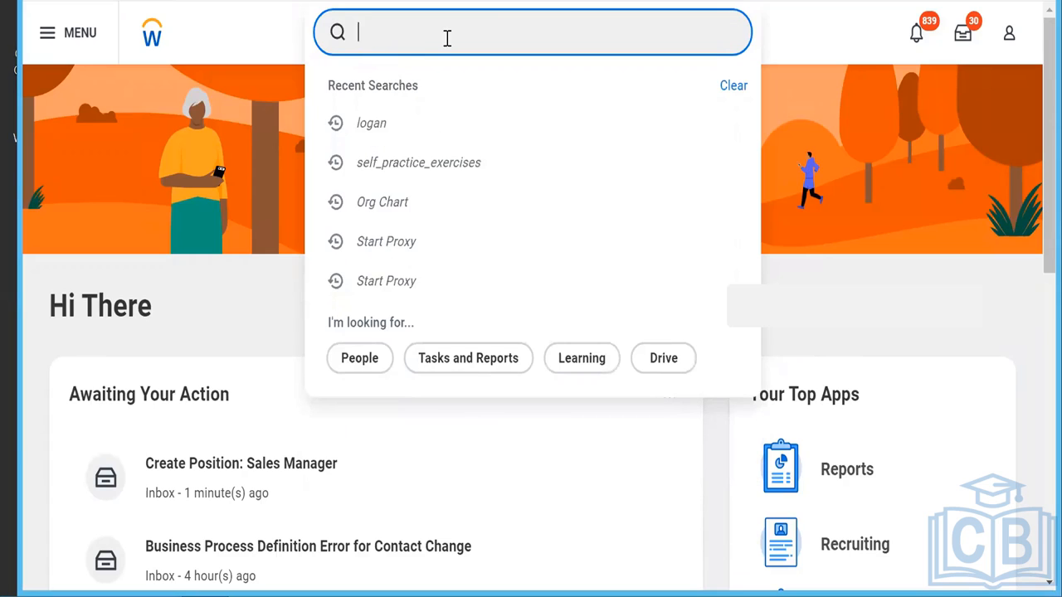
pyautogui.write('cre loc')
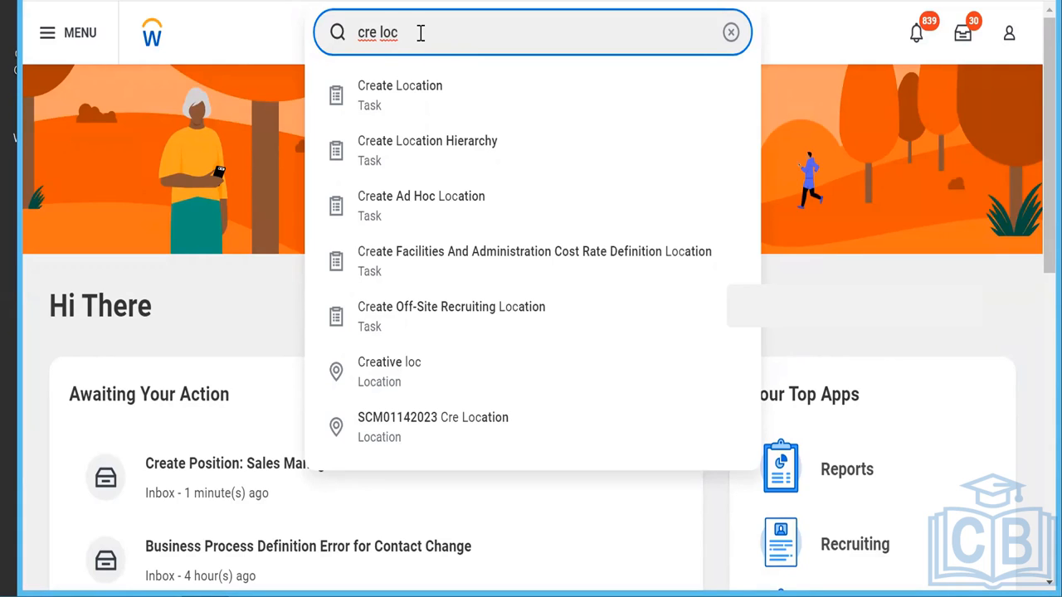
# - Clear the search text and close the recent searches
pyautogui.hotkey('ctrl', 'shift', 'Left')
pyautogui.hotkey('ctrl', 'shift', 'Left')
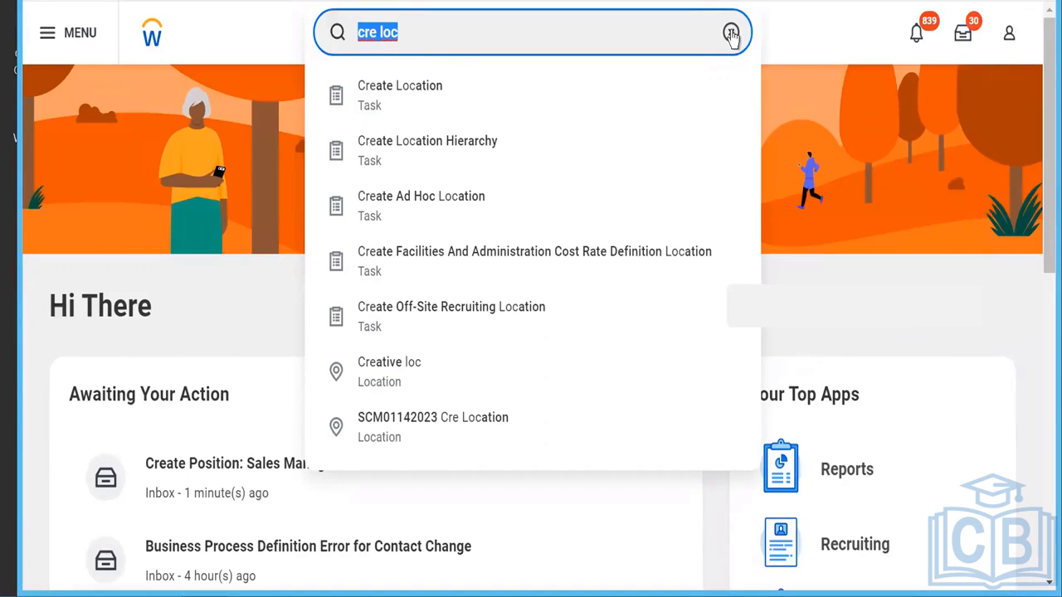
pyautogui.click(731, 33)
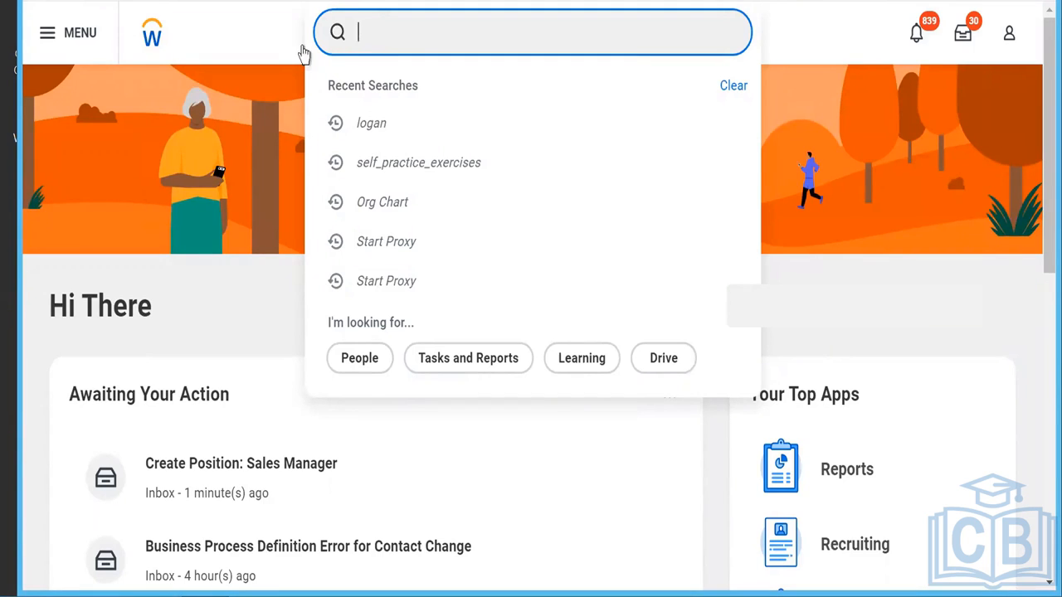
pyautogui.click(262, 39)
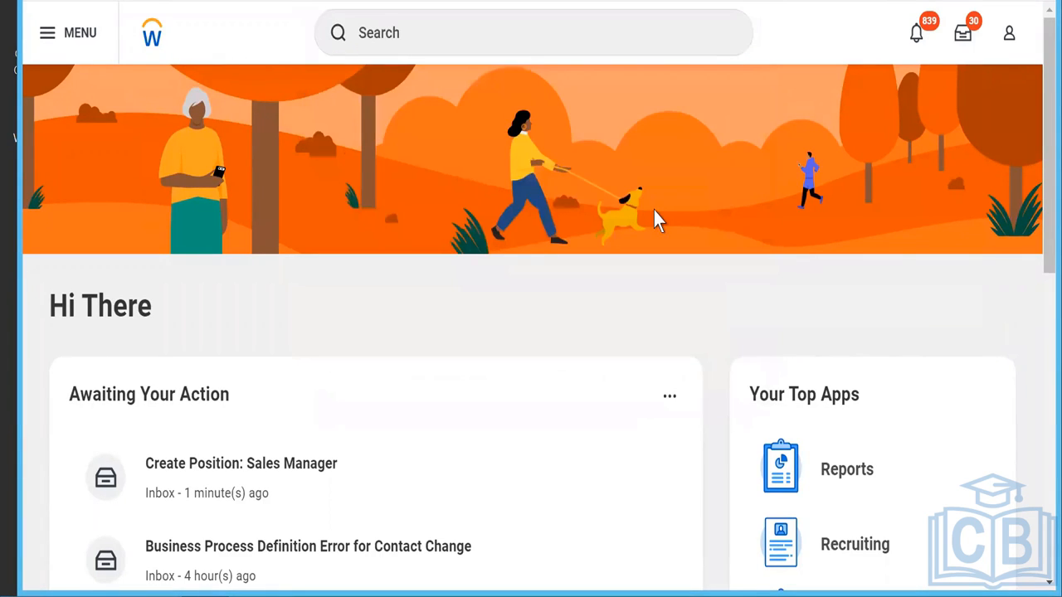
# - Open the profile menu, choose Workbench and return to the home page
pyautogui.click(1009, 41)
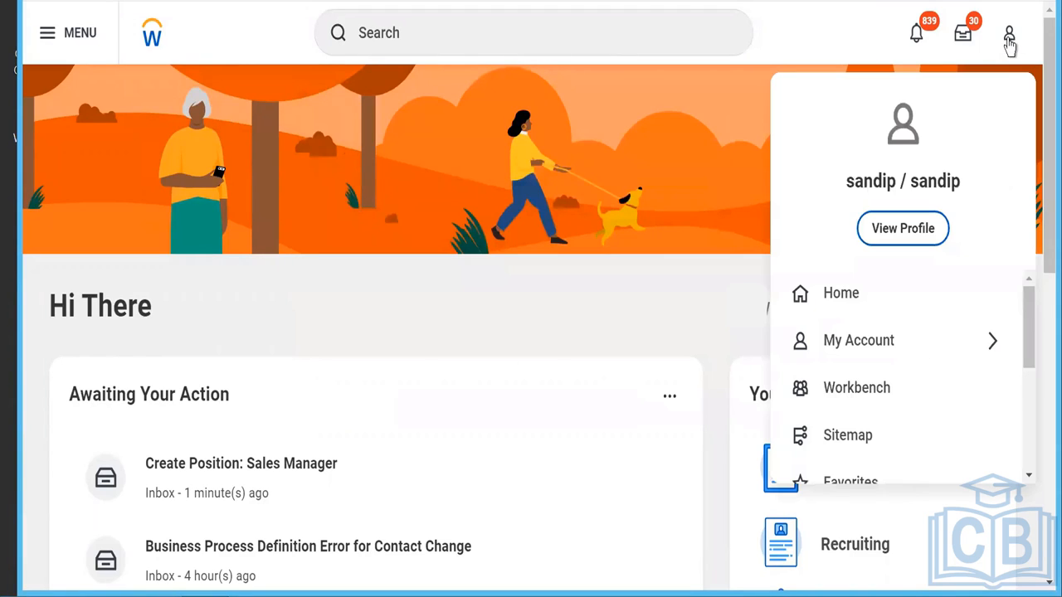
pyautogui.click(882, 401)
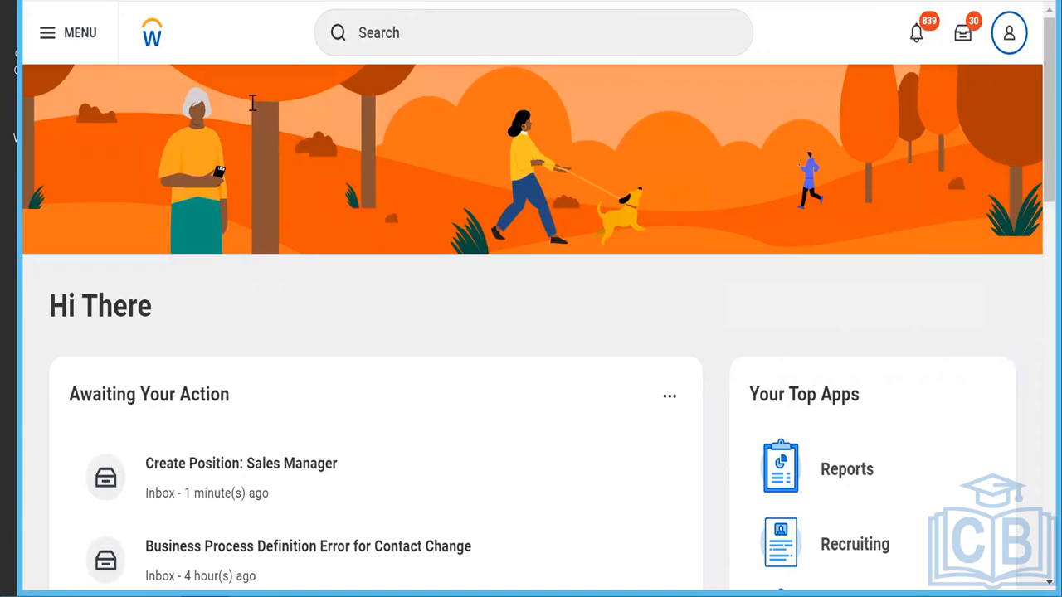
pyautogui.click(273, 43)
pyautogui.click(156, 42)
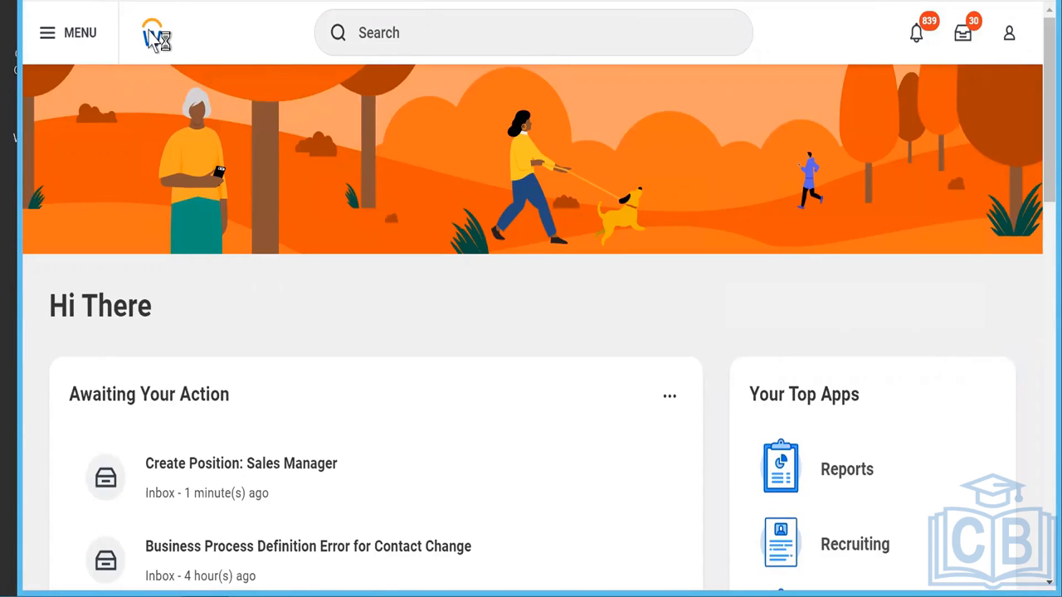